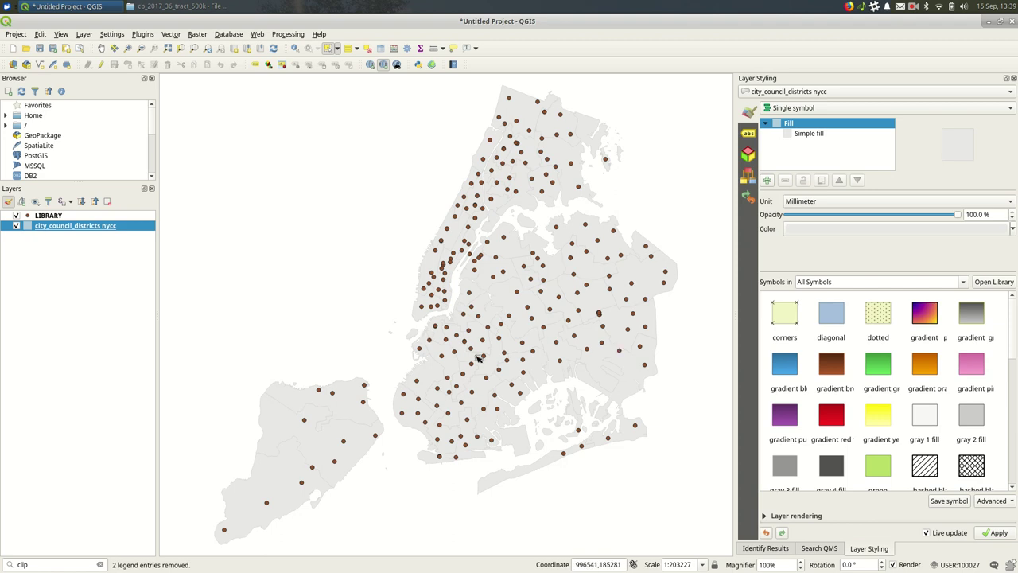
Step: Zoom the map from 1:203227 to about 1:50807 over the council districts and libraries
{"action": "scroll", "coordinate": [533, 372], "scroll_direction": "up", "scroll_amount": 2}
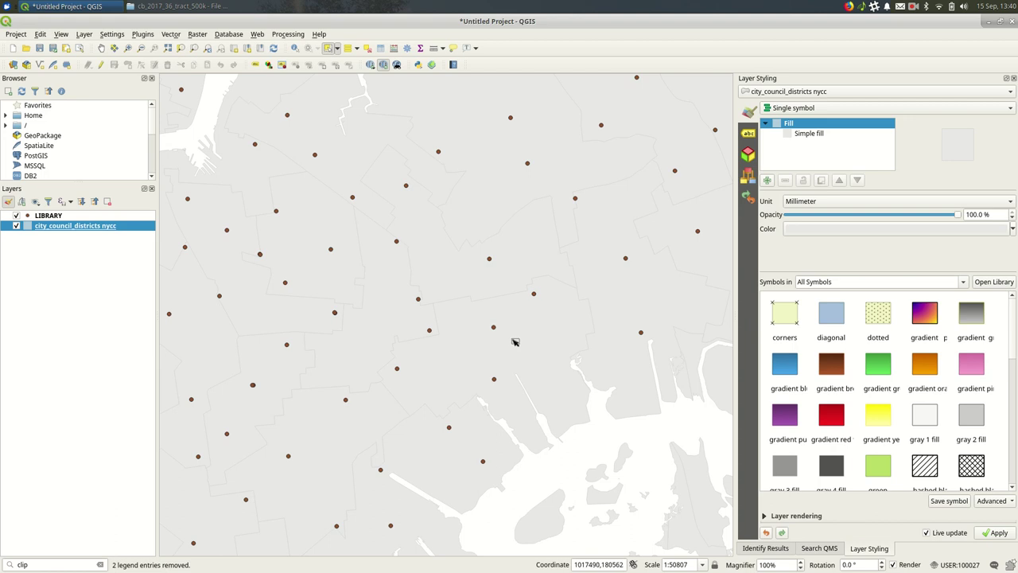
Step: Select one council district on the map with the Select Features tool
{"action": "left_click", "coordinate": [326, 50]}
{"action": "left_click", "coordinate": [545, 393]}
{"action": "scroll", "coordinate": [545, 393], "scroll_direction": "down", "scroll_amount": 1}
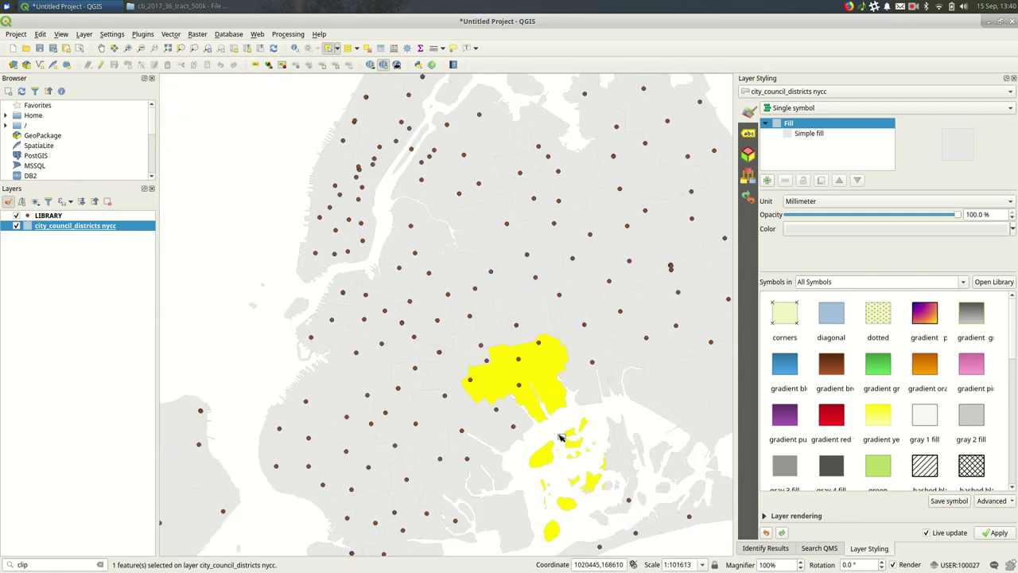
{"action": "scroll", "coordinate": [554, 363], "scroll_direction": "up", "scroll_amount": 1}
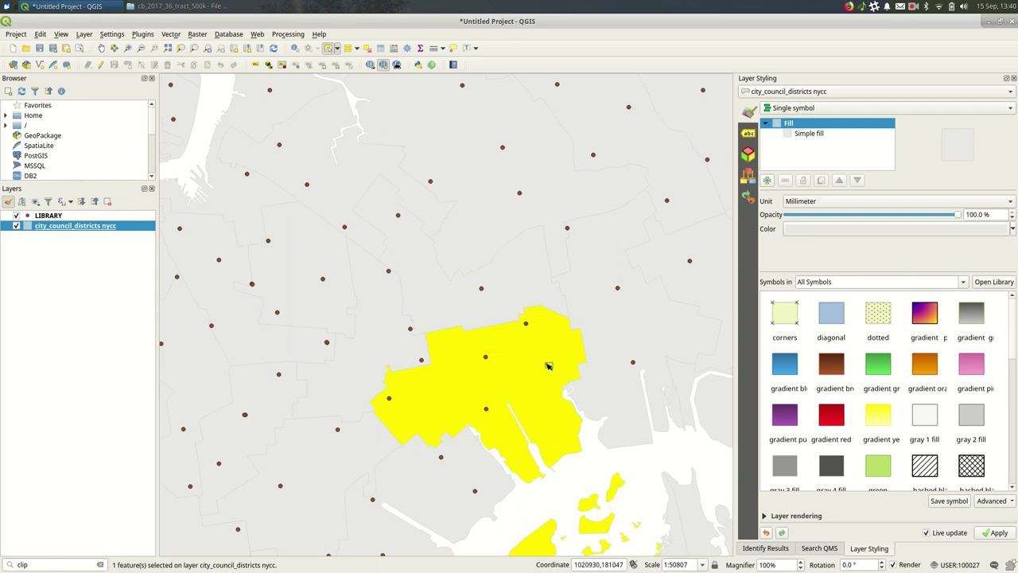
Step: Search the locator bar for 'clip' and launch the Clip algorithm
{"action": "left_click", "coordinate": [41, 564]}
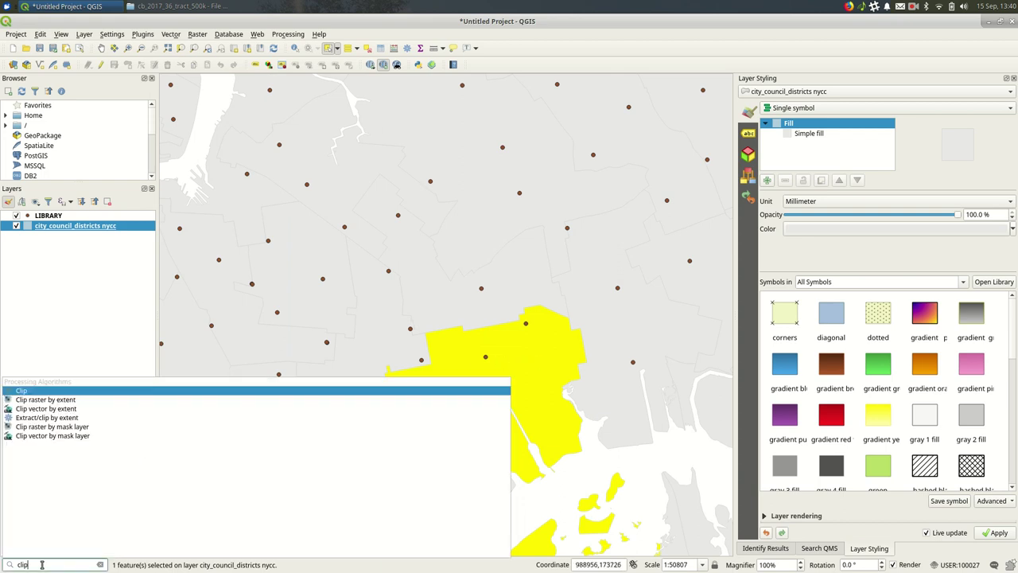
{"action": "key", "text": "BackSpace"}
{"action": "key", "text": "BackSpace"}
{"action": "key", "text": "BackSpace"}
{"action": "key", "text": "BackSpace"}
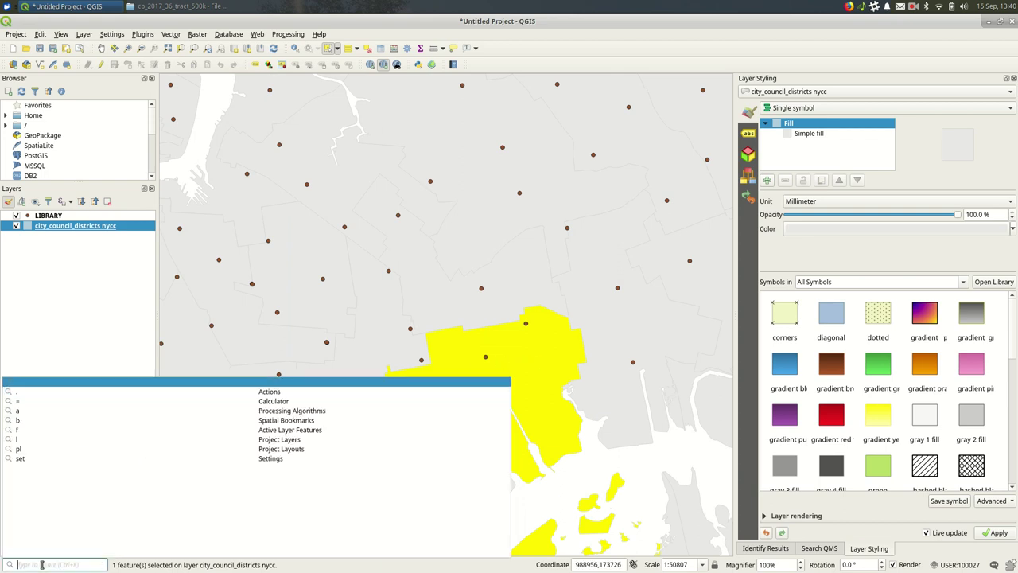
{"action": "type", "text": "clip"}
{"action": "key", "text": "Return"}
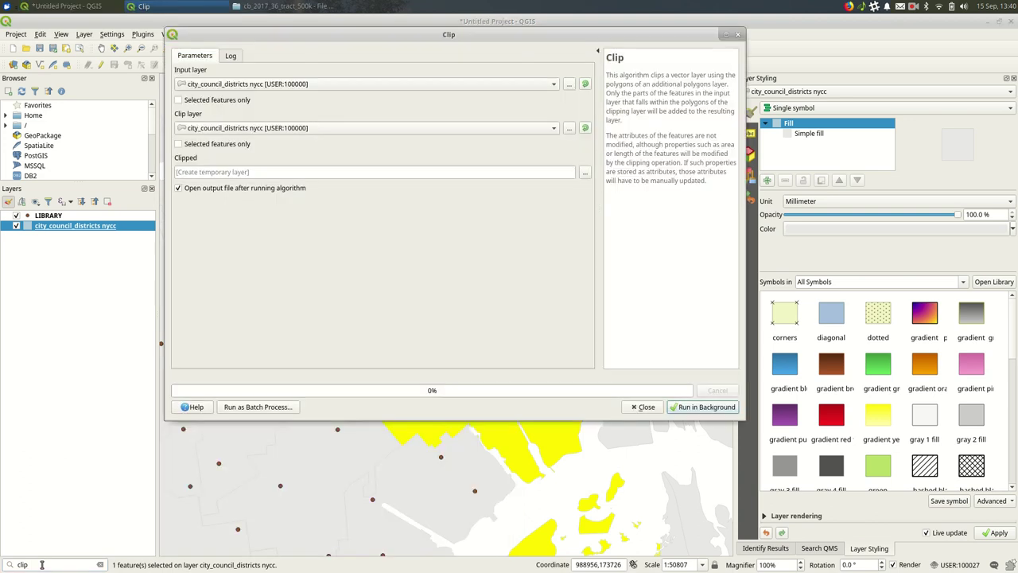
Step: Set LIBRARY as the Clip input and restrict the clip layer to selected features only
{"action": "left_click", "coordinate": [275, 85]}
{"action": "left_click", "coordinate": [274, 96]}
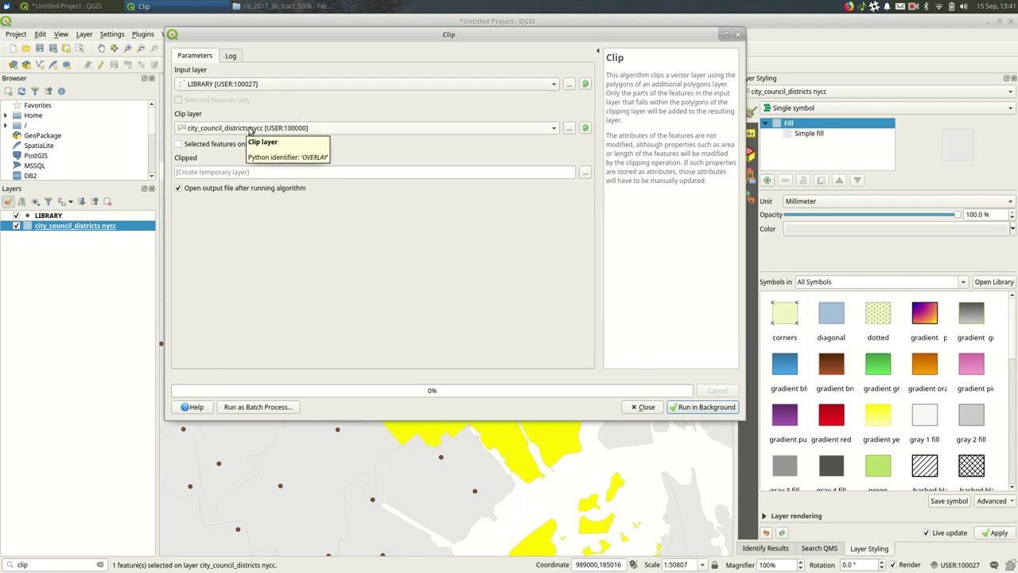
{"action": "left_click", "coordinate": [229, 150]}
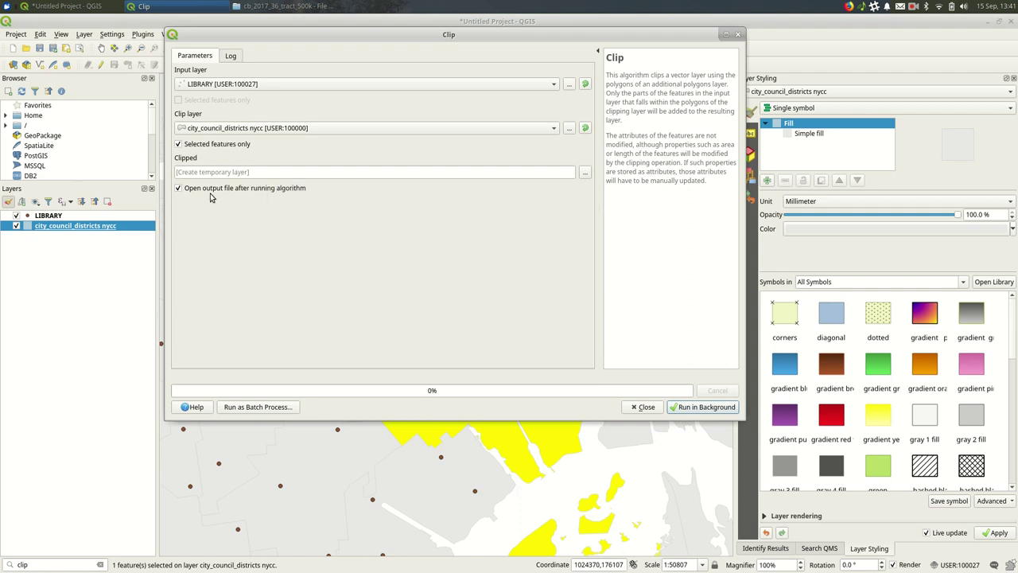
Step: Run the clip, close the Clip dialog, and hide the LIBRARY layer
{"action": "left_click", "coordinate": [711, 409]}
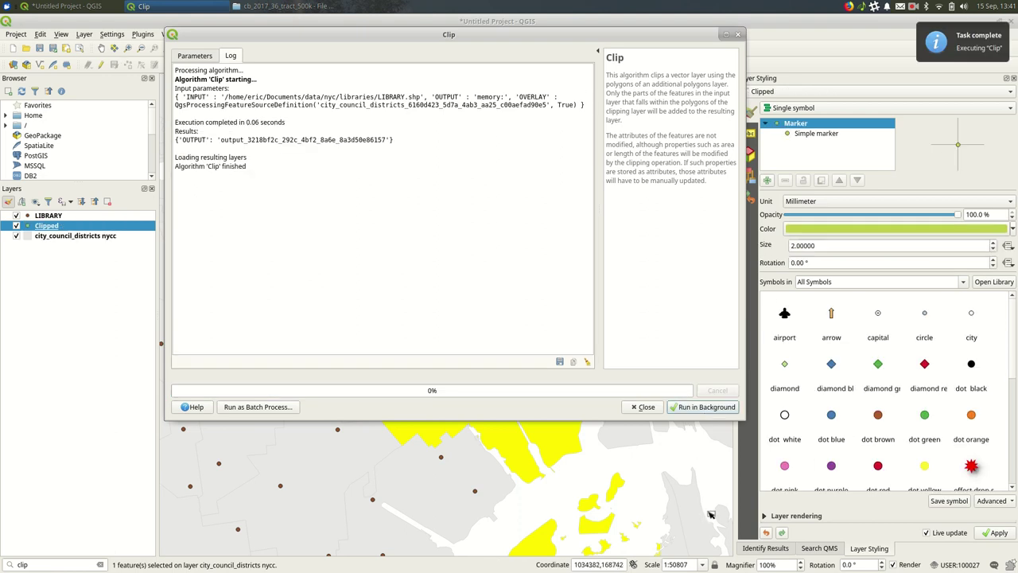
{"action": "left_click", "coordinate": [652, 410]}
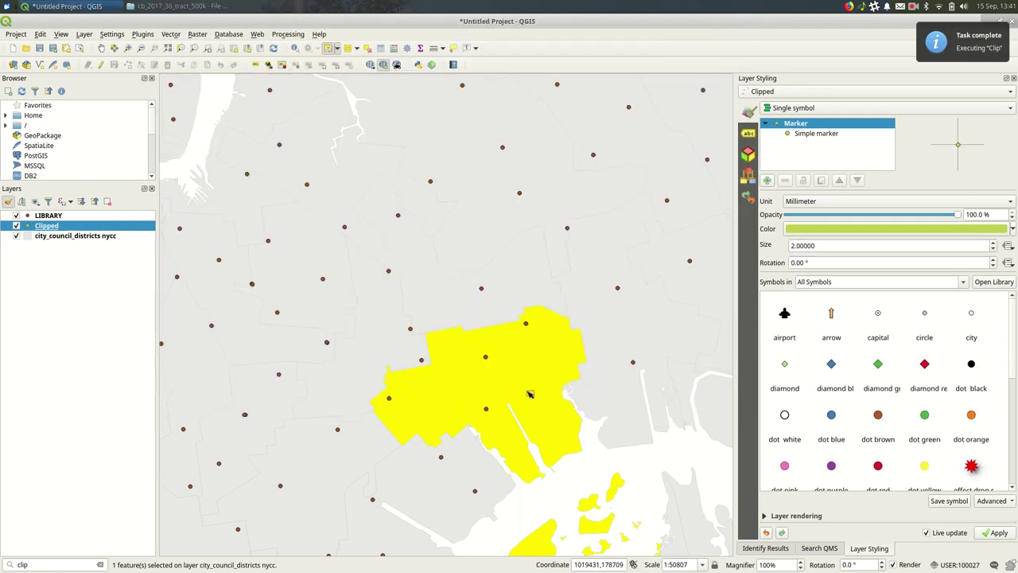
{"action": "left_click", "coordinate": [16, 217]}
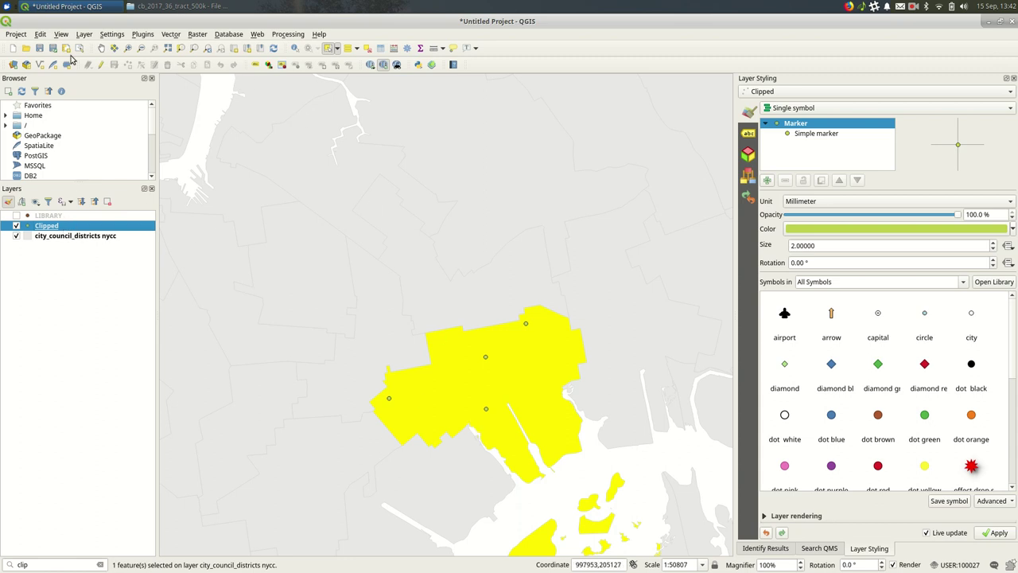
Step: Zoom out to the whole city and deselect the chosen council district
{"action": "left_click", "coordinate": [101, 47]}
{"action": "scroll", "coordinate": [311, 381], "scroll_direction": "down", "scroll_amount": 1}
{"action": "scroll", "coordinate": [311, 382], "scroll_direction": "down", "scroll_amount": 1}
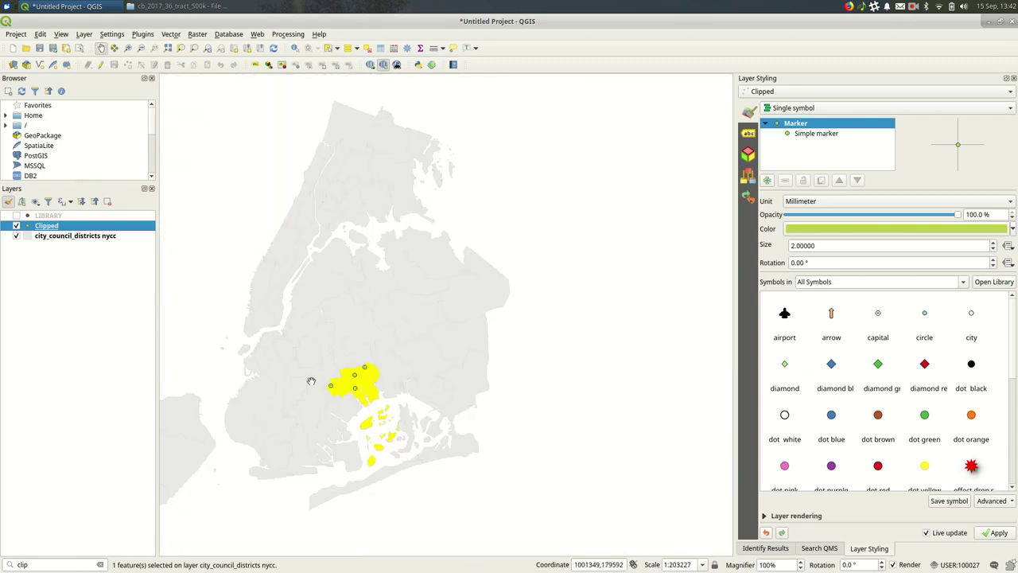
{"action": "left_click_drag", "start_coordinate": [310, 404], "coordinate": [505, 396]}
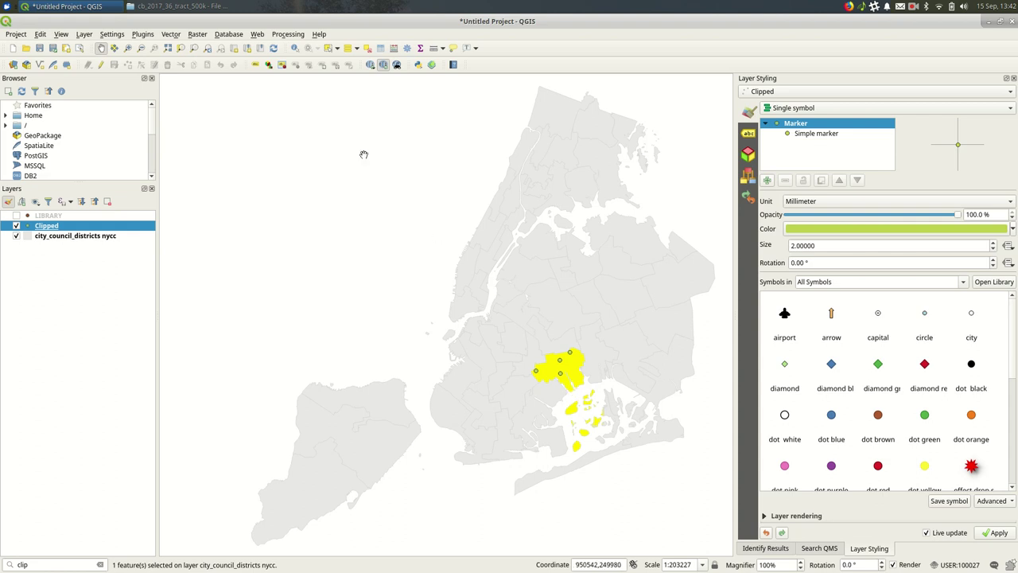
{"action": "left_click", "coordinate": [367, 49]}
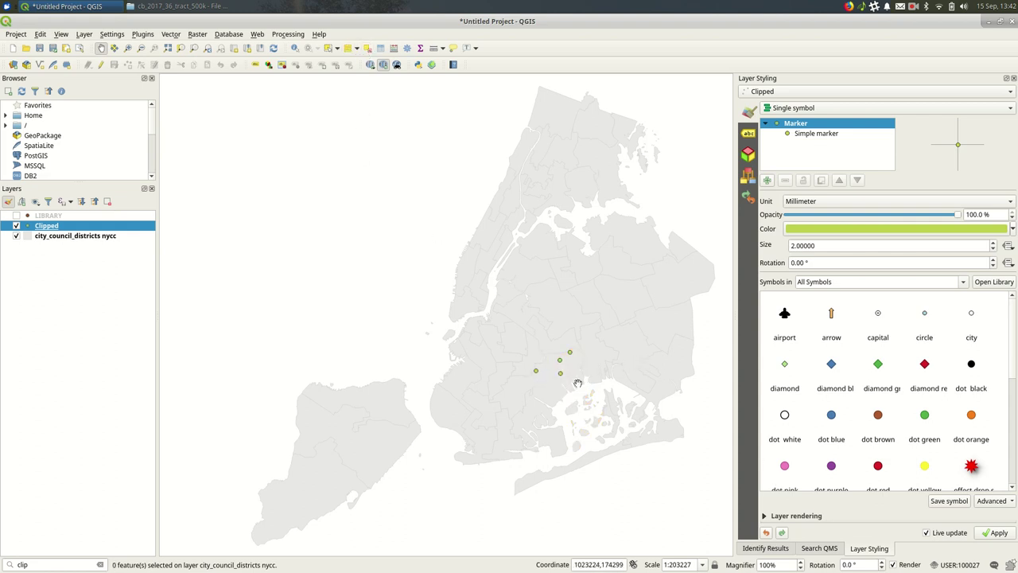
{"action": "right_click", "coordinate": [44, 229]}
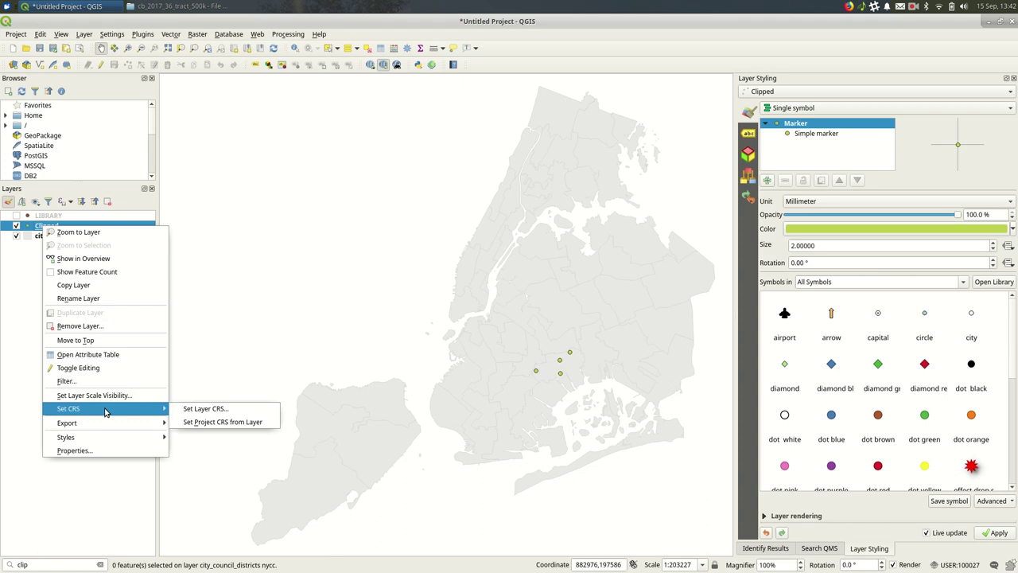
{"action": "mouse_move", "coordinate": [106, 422]}
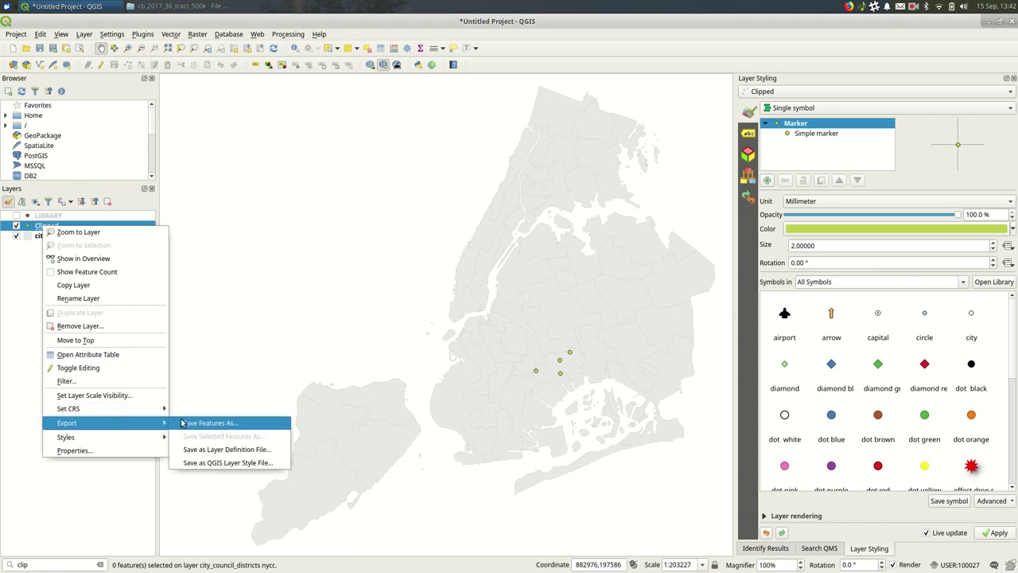
{"action": "left_click", "coordinate": [182, 423]}
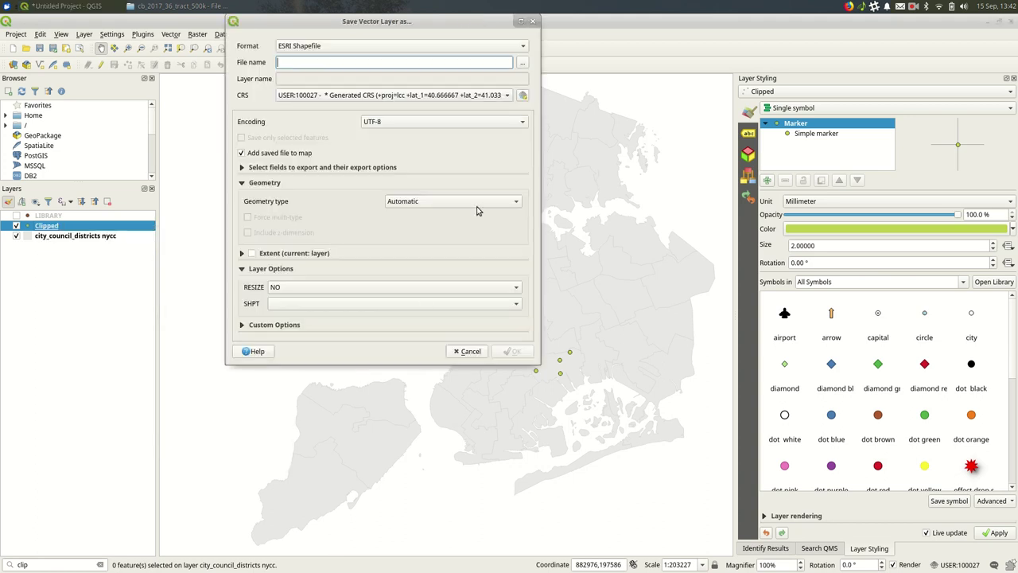
{"action": "left_click", "coordinate": [522, 61]}
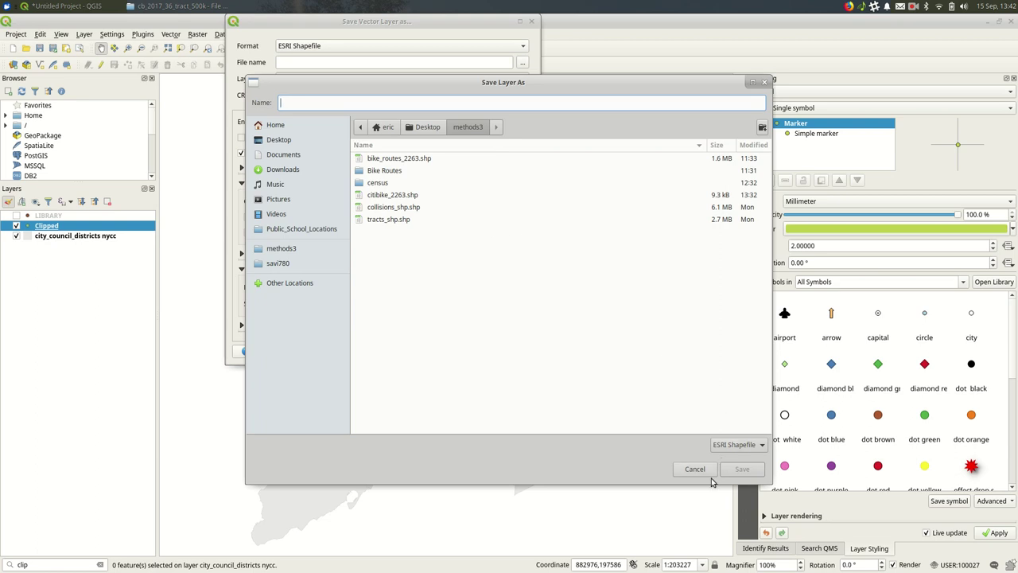
{"action": "left_click", "coordinate": [708, 471]}
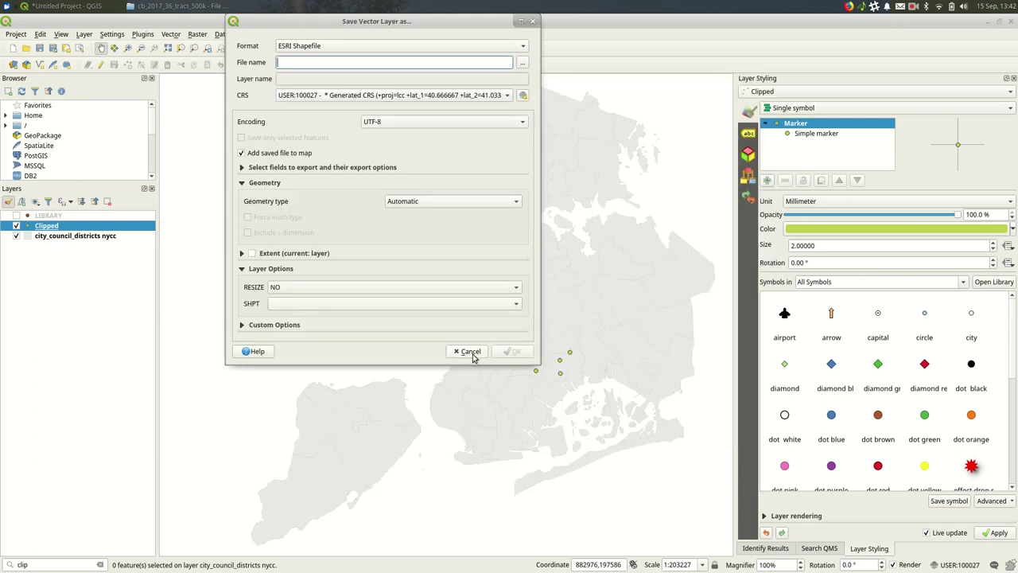
{"action": "left_click", "coordinate": [470, 352]}
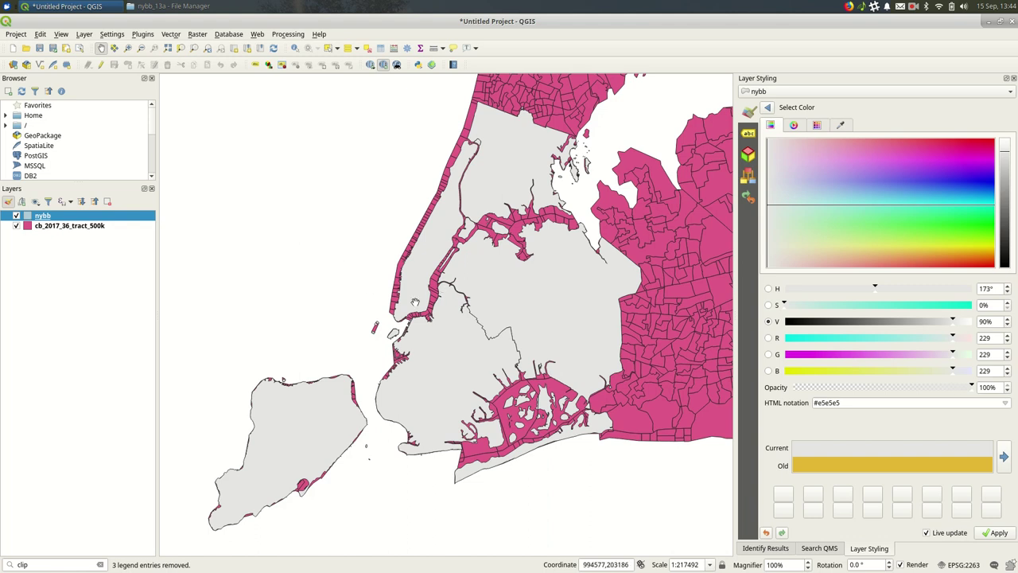
Step: Hide nybb, zoom out to the state, then zoom back into New York City
{"action": "left_click", "coordinate": [16, 216]}
{"action": "left_click", "coordinate": [16, 216]}
{"action": "left_click", "coordinate": [16, 215]}
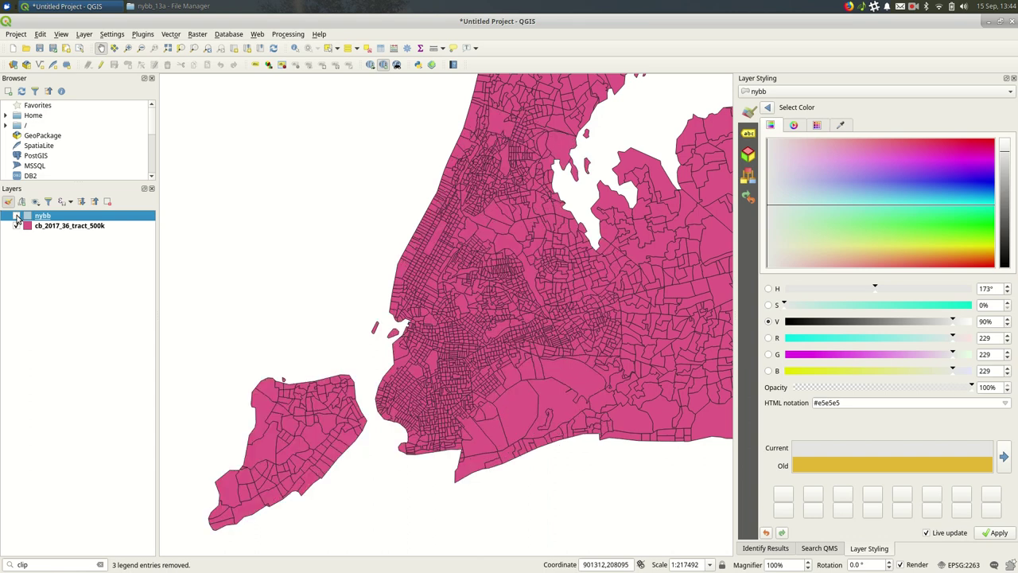
{"action": "scroll", "coordinate": [364, 246], "scroll_direction": "down", "scroll_amount": 3}
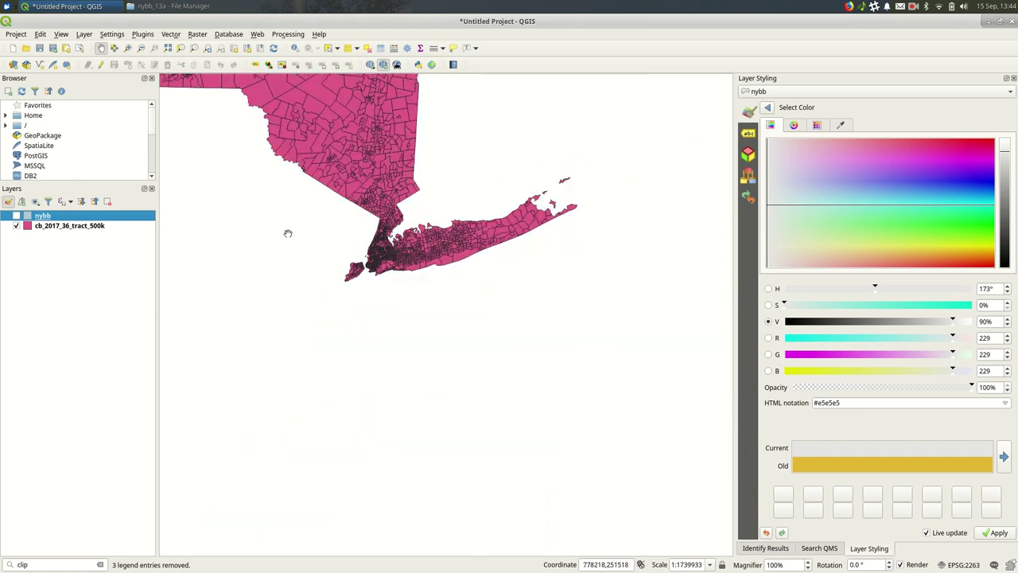
{"action": "scroll", "coordinate": [447, 438], "scroll_direction": "down", "scroll_amount": 1}
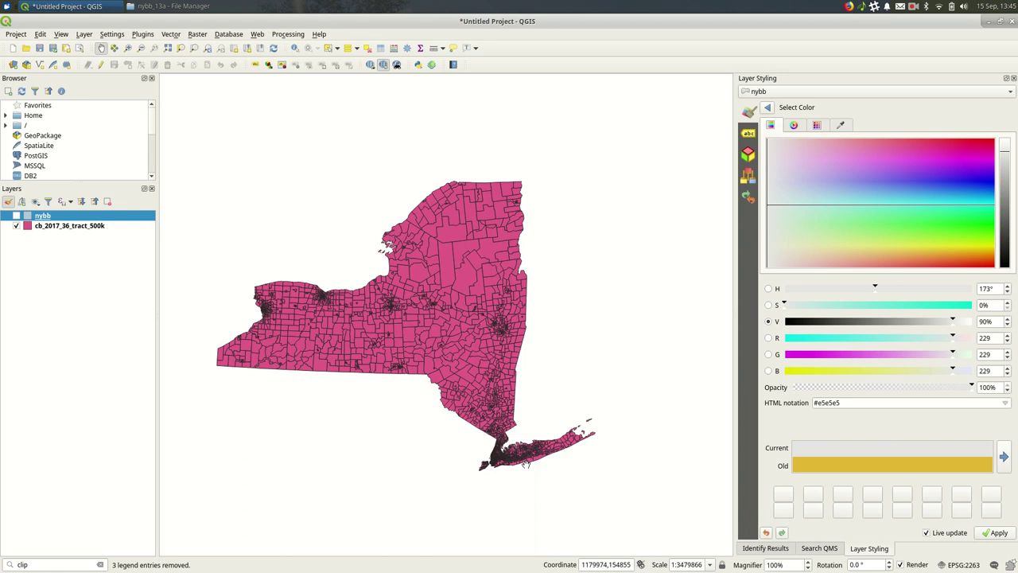
{"action": "scroll", "coordinate": [500, 451], "scroll_direction": "up", "scroll_amount": 2}
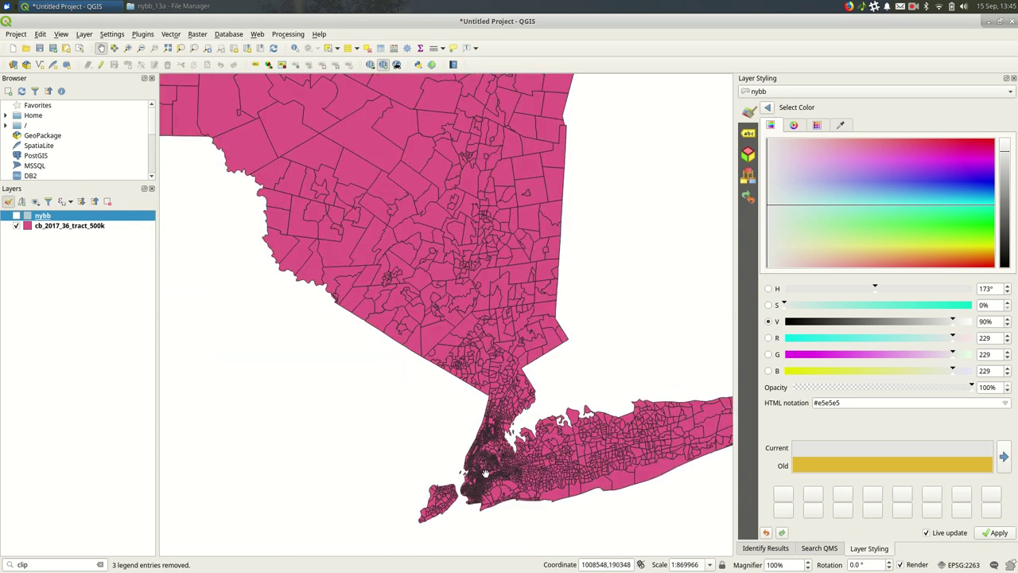
{"action": "scroll", "coordinate": [485, 473], "scroll_direction": "up", "scroll_amount": 2}
{"action": "left_click_drag", "start_coordinate": [486, 473], "coordinate": [477, 338]}
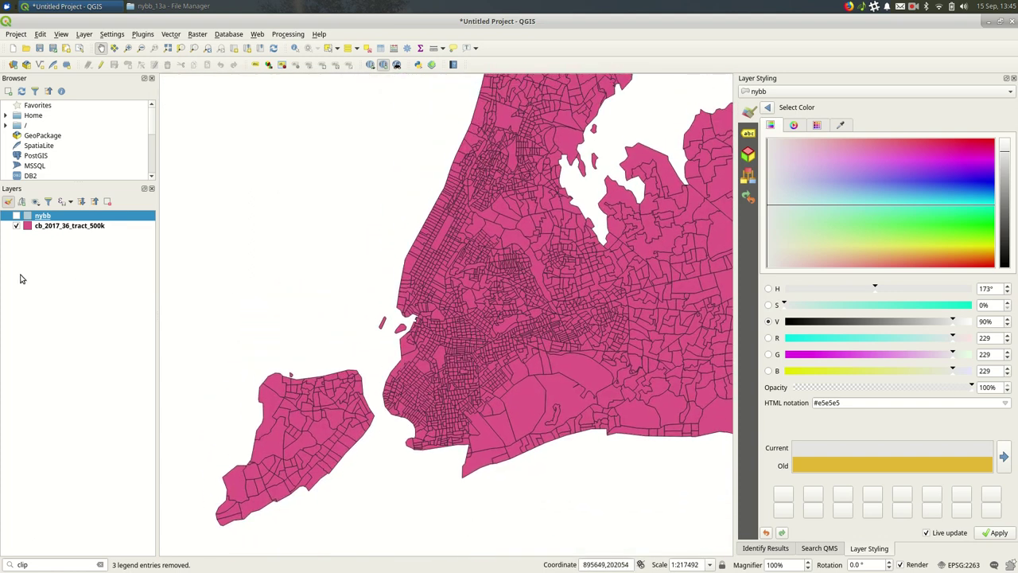
Step: Toggle the nybb boroughs over the census tracts to compare, leaving nybb visible
{"action": "left_click", "coordinate": [16, 216]}
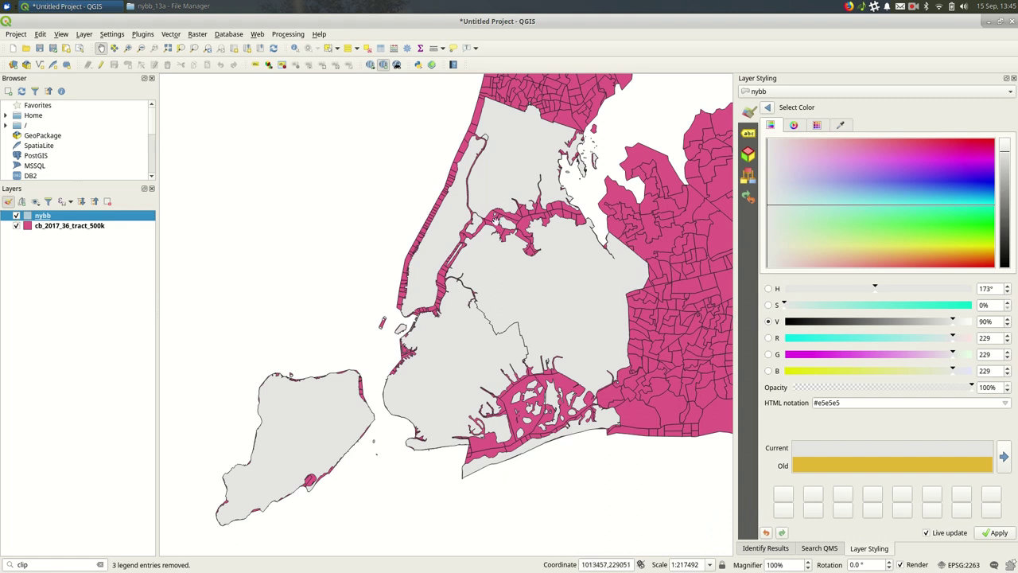
{"action": "scroll", "coordinate": [430, 245], "scroll_direction": "up", "scroll_amount": 2}
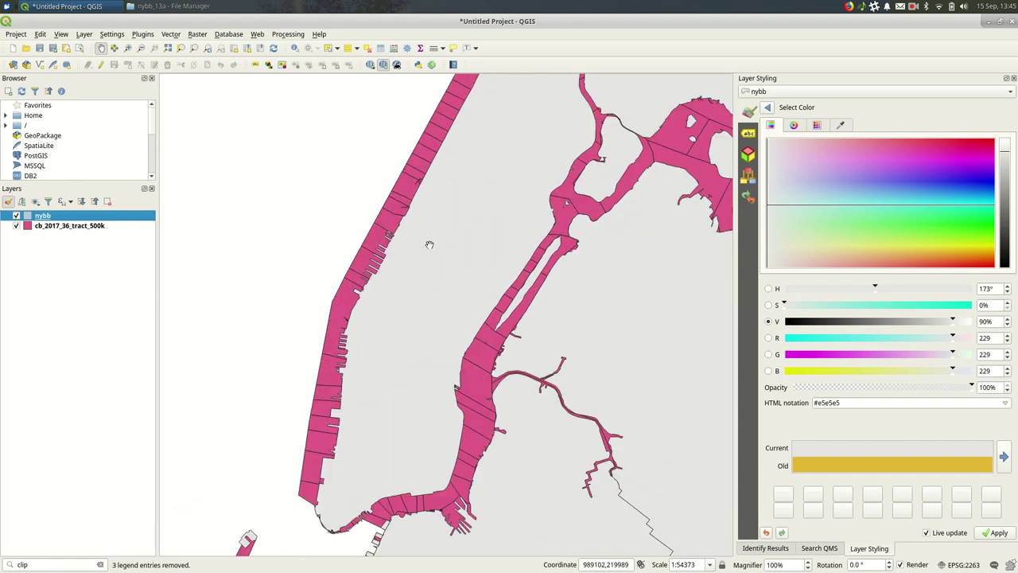
{"action": "left_click", "coordinate": [15, 216]}
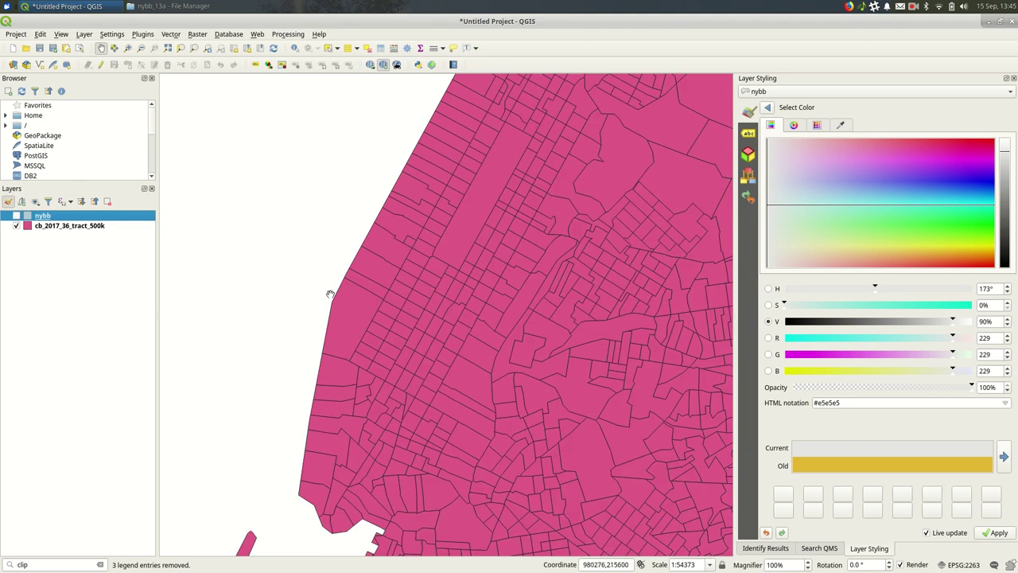
{"action": "left_click", "coordinate": [16, 216]}
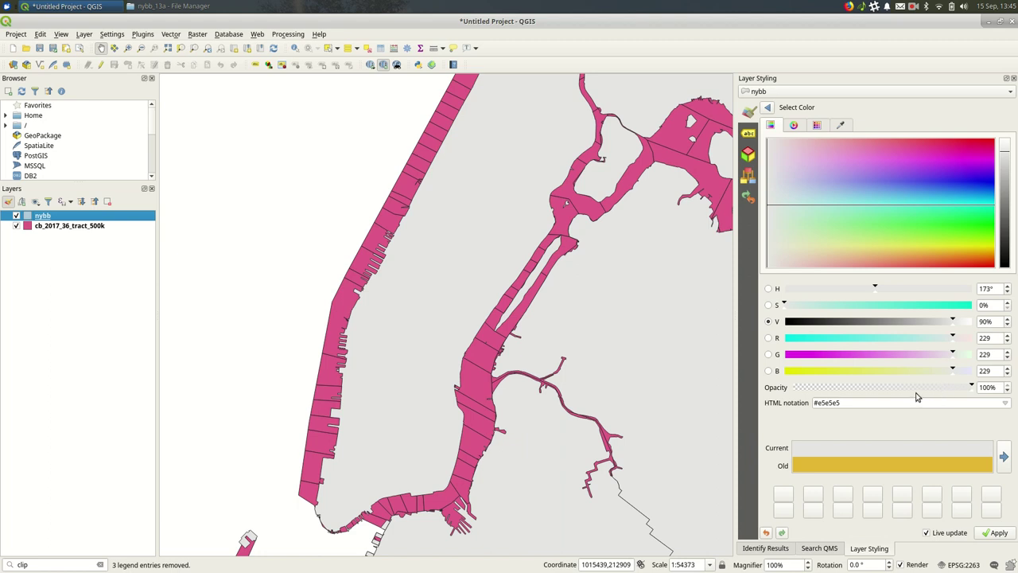
Step: Lower the nybb fill opacity to 23% and recentre the view on all of NYC
{"action": "left_click", "coordinate": [889, 389]}
{"action": "left_click_drag", "start_coordinate": [890, 390], "coordinate": [835, 390]}
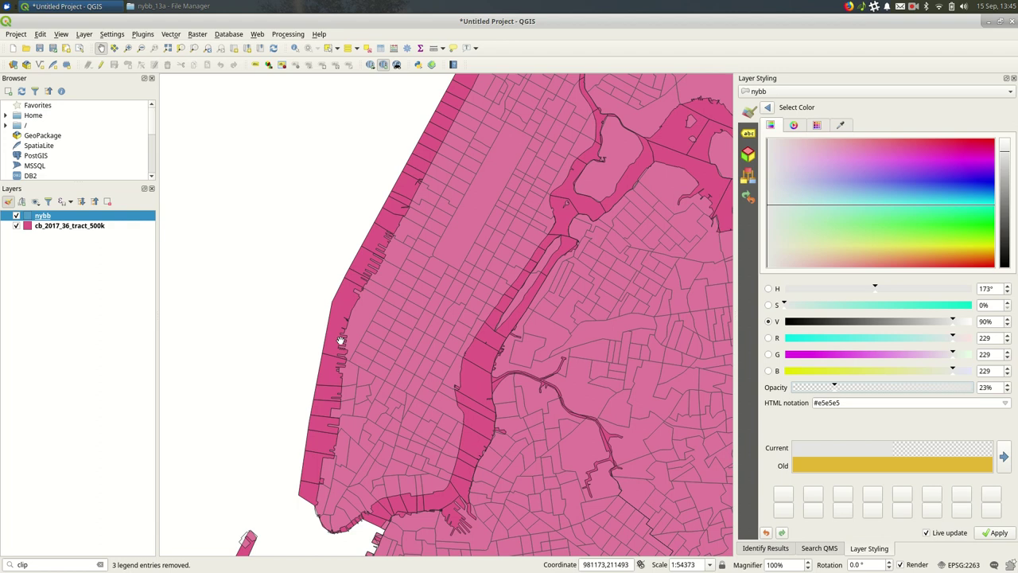
{"action": "left_click_drag", "start_coordinate": [377, 405], "coordinate": [358, 269]}
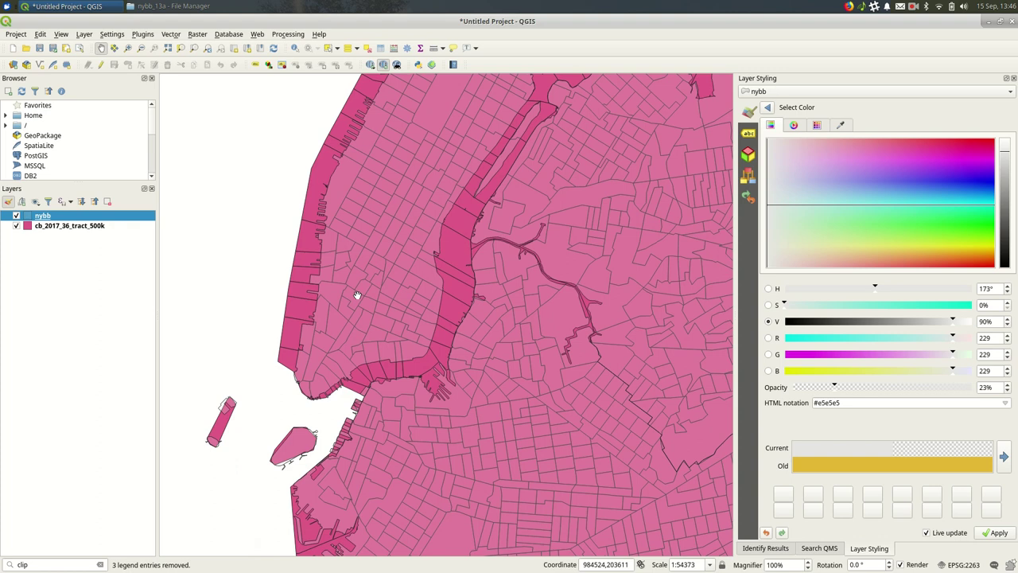
{"action": "scroll", "coordinate": [357, 295], "scroll_direction": "down", "scroll_amount": 2}
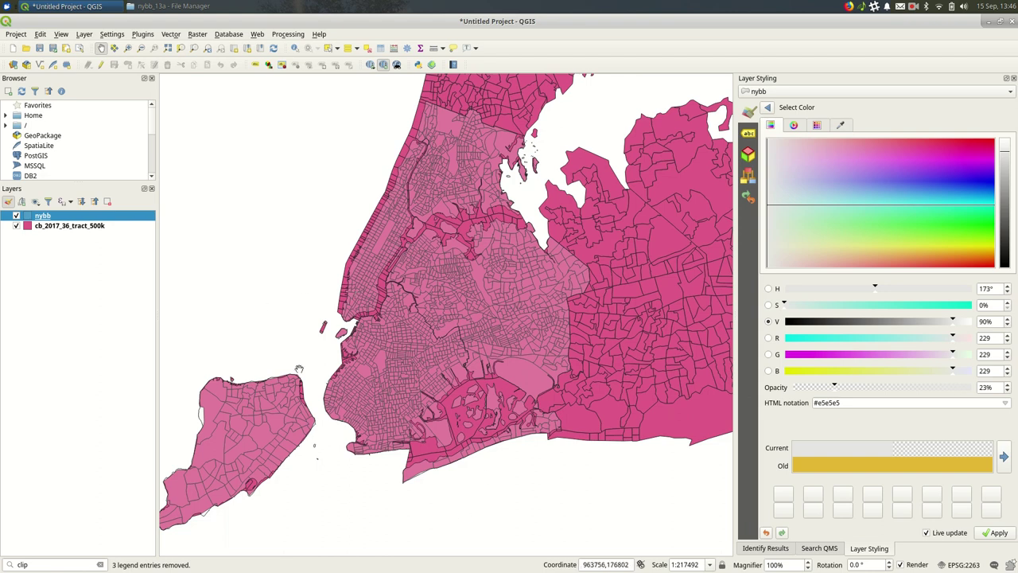
{"action": "left_click_drag", "start_coordinate": [297, 364], "coordinate": [336, 356]}
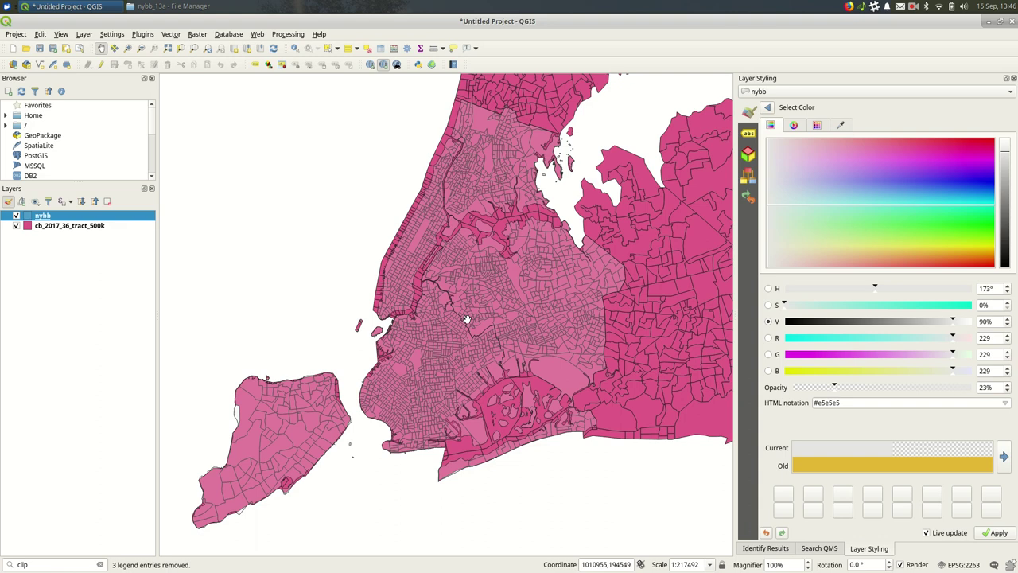
Step: Clip cb_2017_36_tract_500k by the nybb layer and run it in the background
{"action": "left_click", "coordinate": [66, 565]}
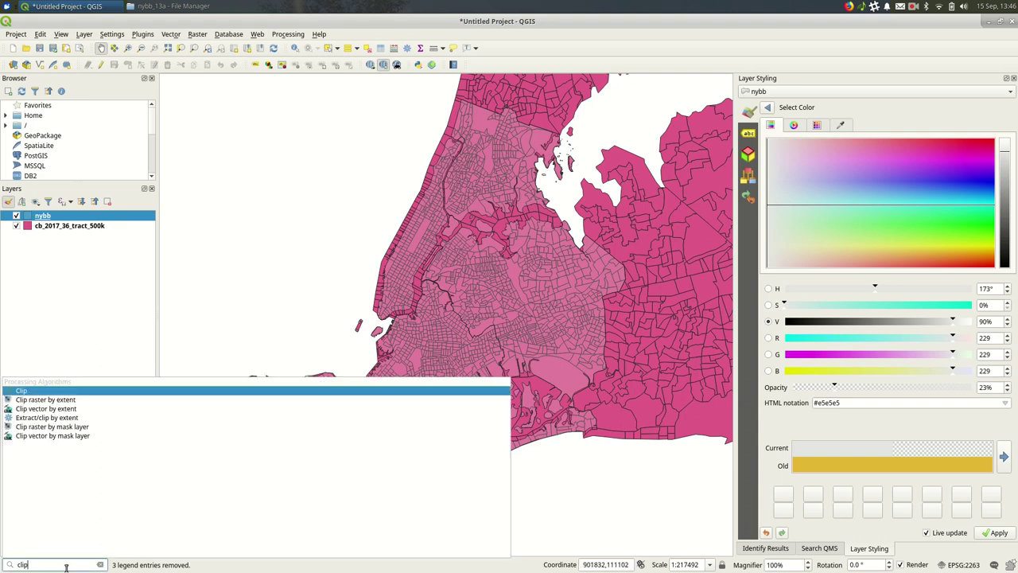
{"action": "key", "text": "Return"}
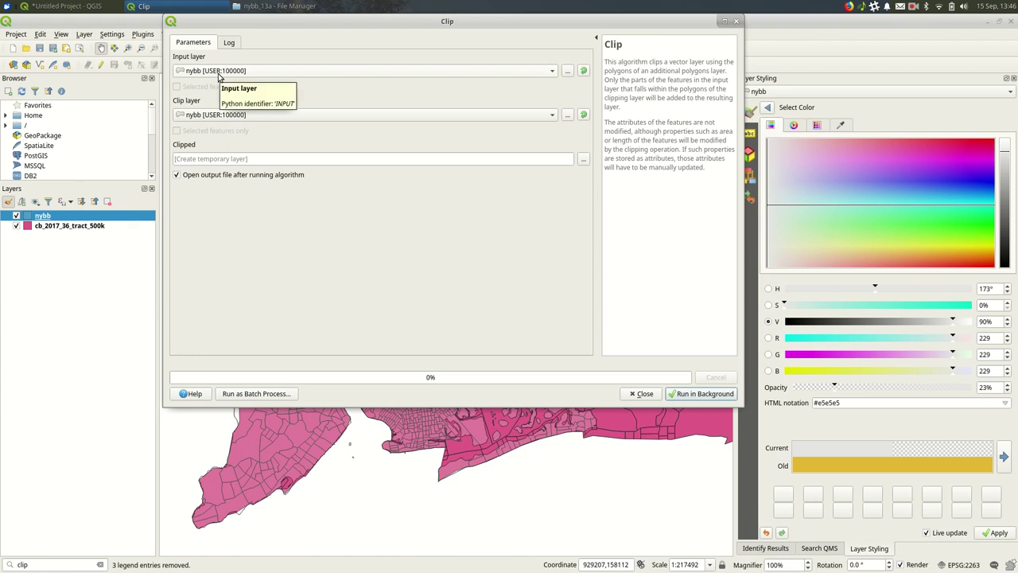
{"action": "left_click", "coordinate": [218, 76]}
{"action": "left_click", "coordinate": [234, 59]}
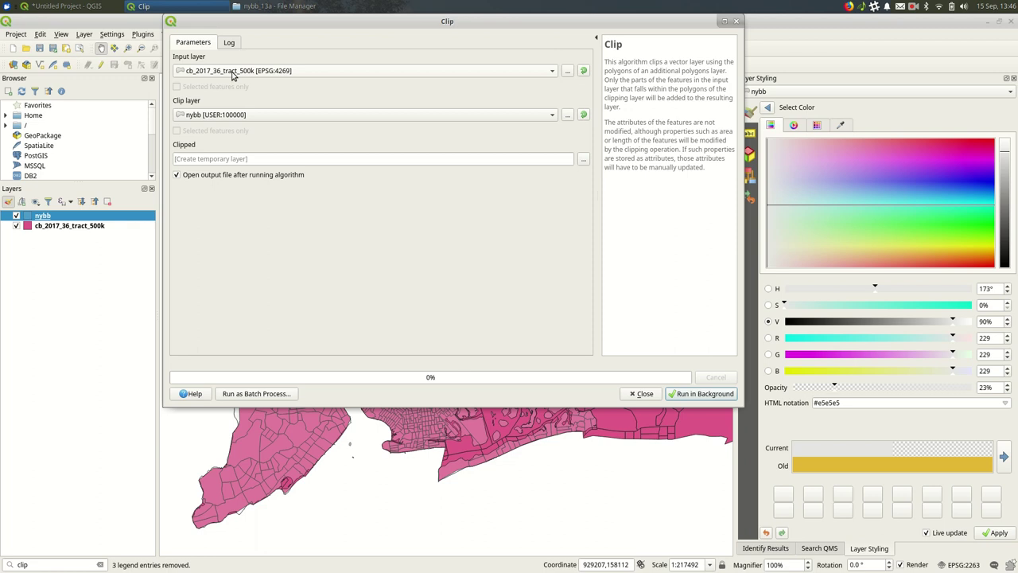
{"action": "left_click", "coordinate": [210, 115]}
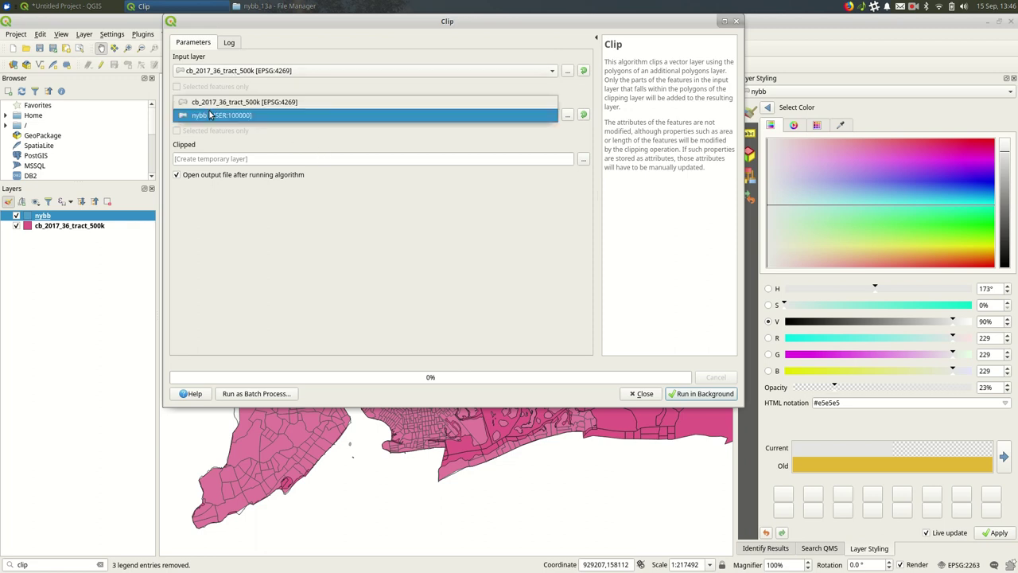
{"action": "left_click", "coordinate": [211, 115]}
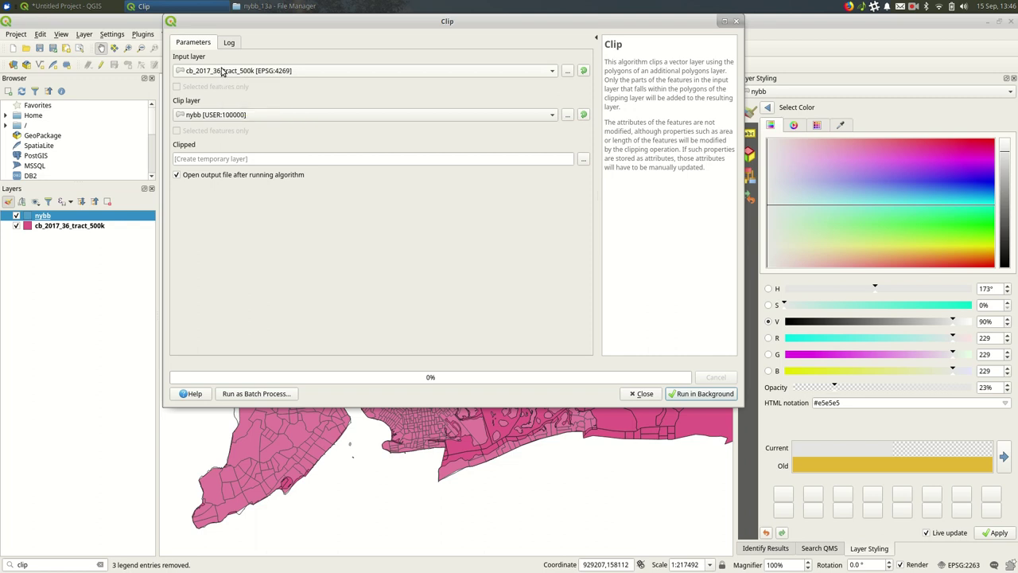
{"action": "left_click", "coordinate": [718, 392]}
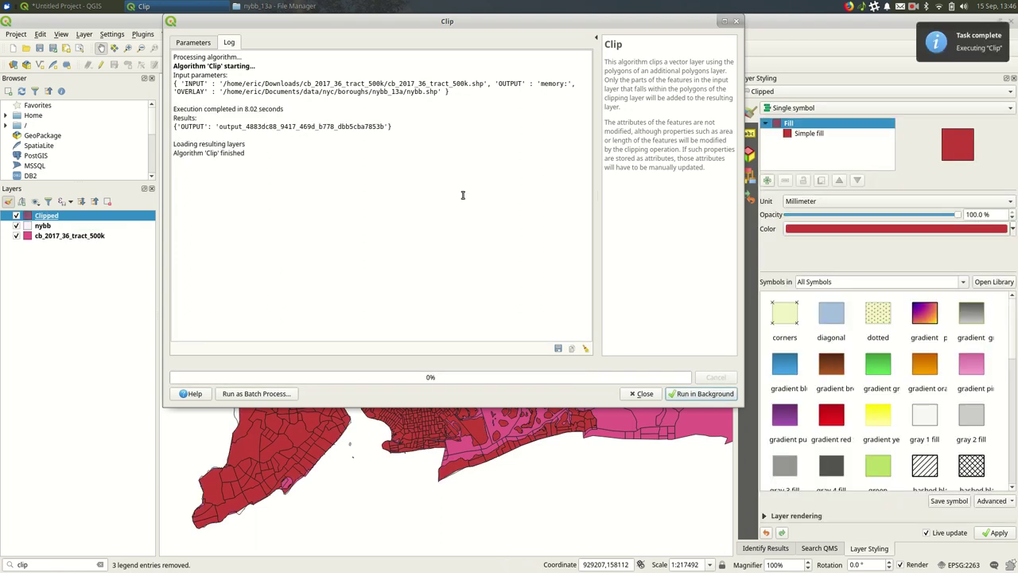
Step: Close the Clip dialog and toggle nybb and Clipped to compare them over upper Manhattan
{"action": "left_click", "coordinate": [642, 394]}
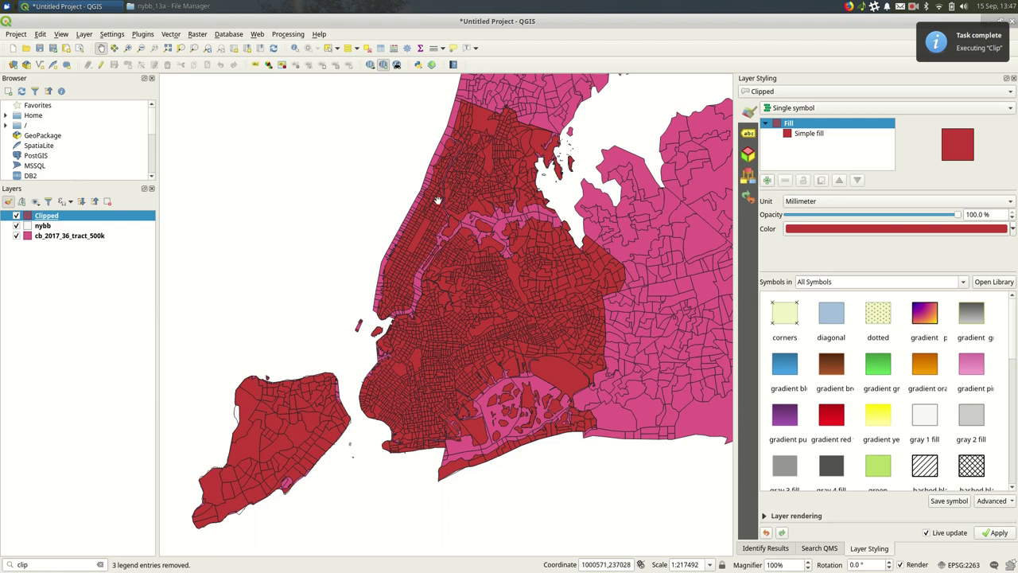
{"action": "scroll", "coordinate": [442, 235], "scroll_direction": "up", "scroll_amount": 2}
{"action": "left_click_drag", "start_coordinate": [398, 249], "coordinate": [466, 246]}
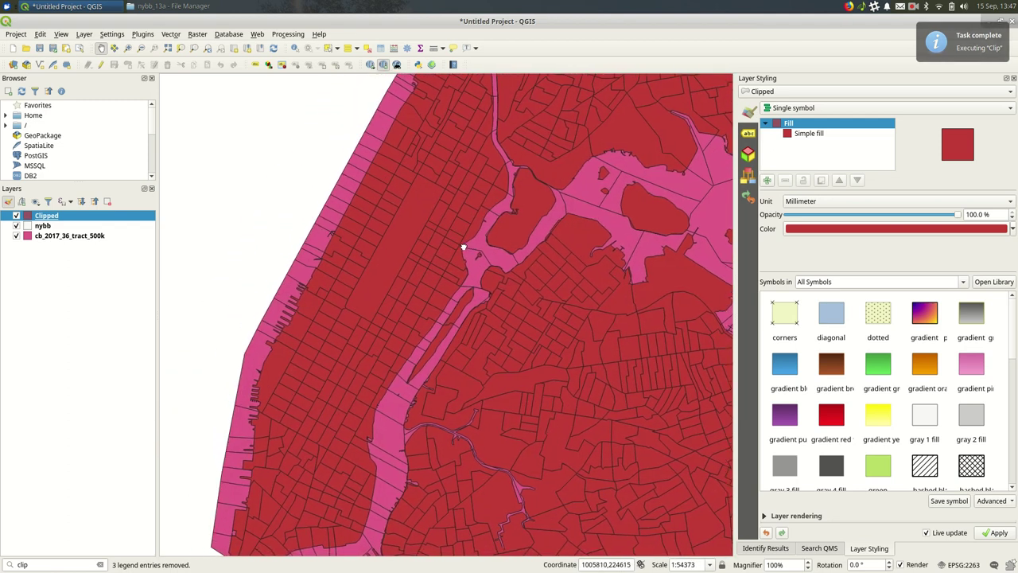
{"action": "left_click", "coordinate": [16, 226]}
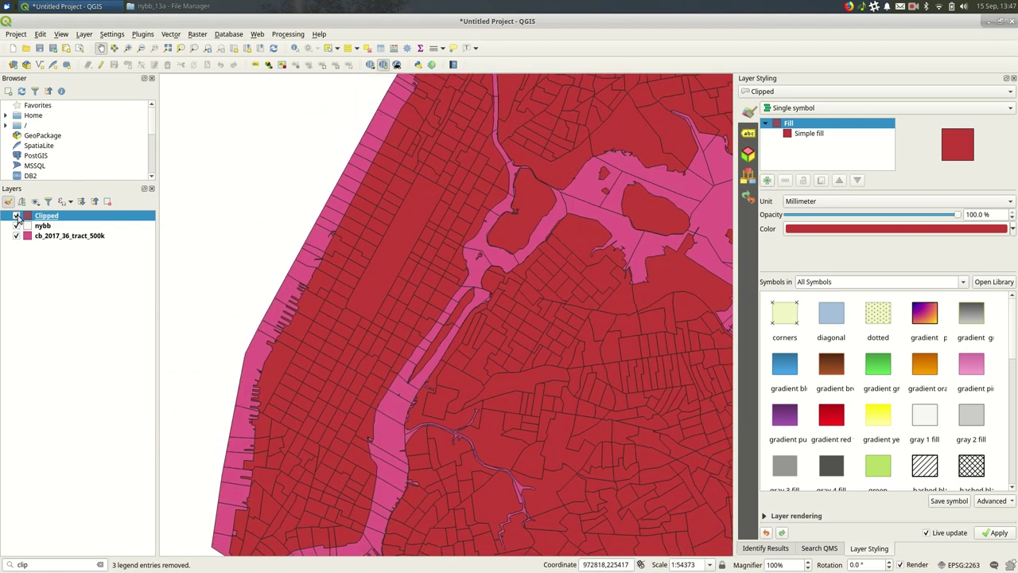
{"action": "left_click", "coordinate": [16, 216]}
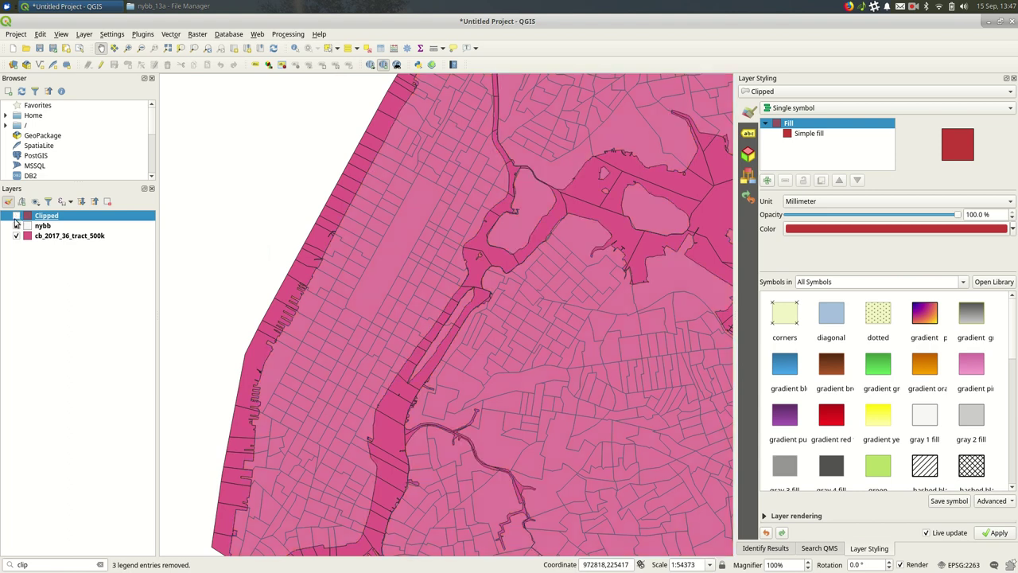
Step: Show only the Clipped tracts and move nybb above Clipped in the layer order
{"action": "left_click", "coordinate": [16, 226]}
{"action": "left_click", "coordinate": [16, 236]}
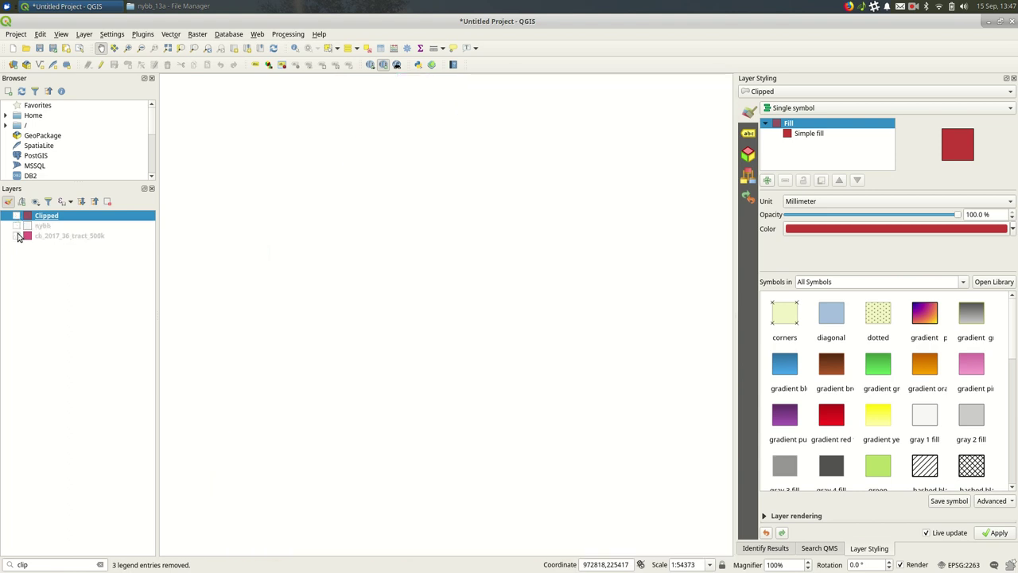
{"action": "left_click", "coordinate": [16, 216]}
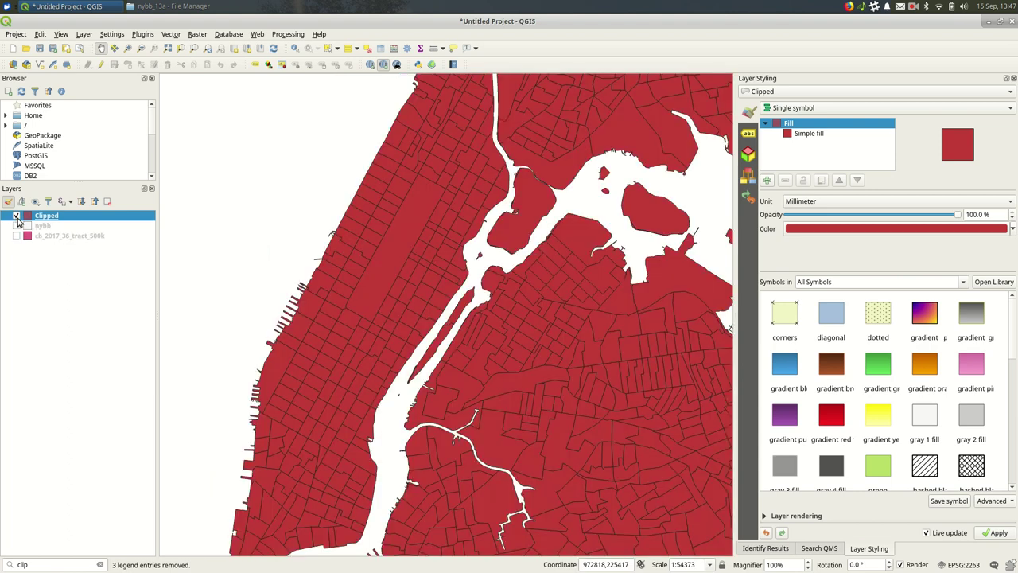
{"action": "left_click_drag", "start_coordinate": [47, 225], "coordinate": [14, 214]}
Step: Show nybb and pan across the Bronx, its northern boundary and southern shoreline
{"action": "left_click", "coordinate": [16, 216]}
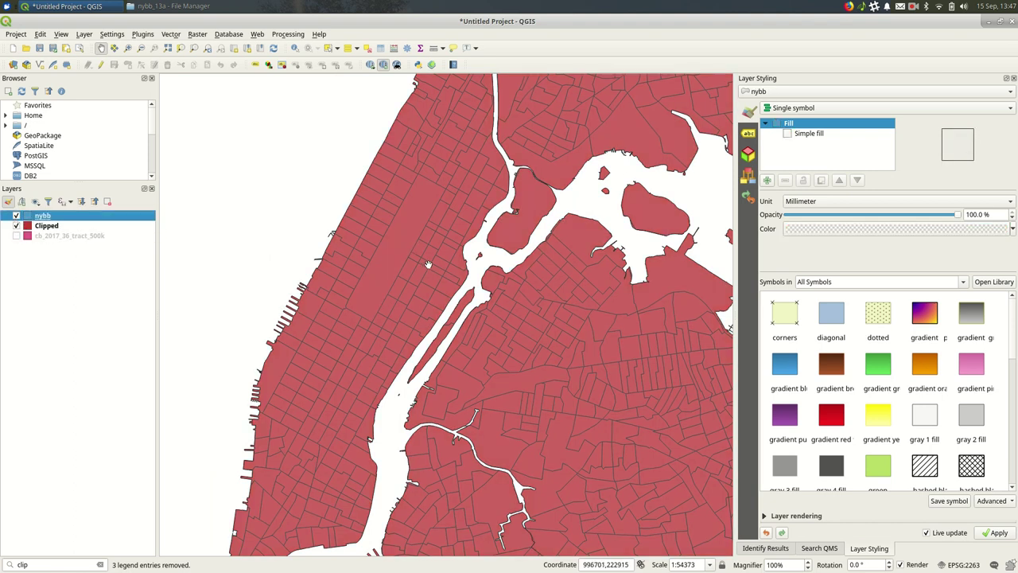
{"action": "left_click_drag", "start_coordinate": [557, 238], "coordinate": [509, 303]}
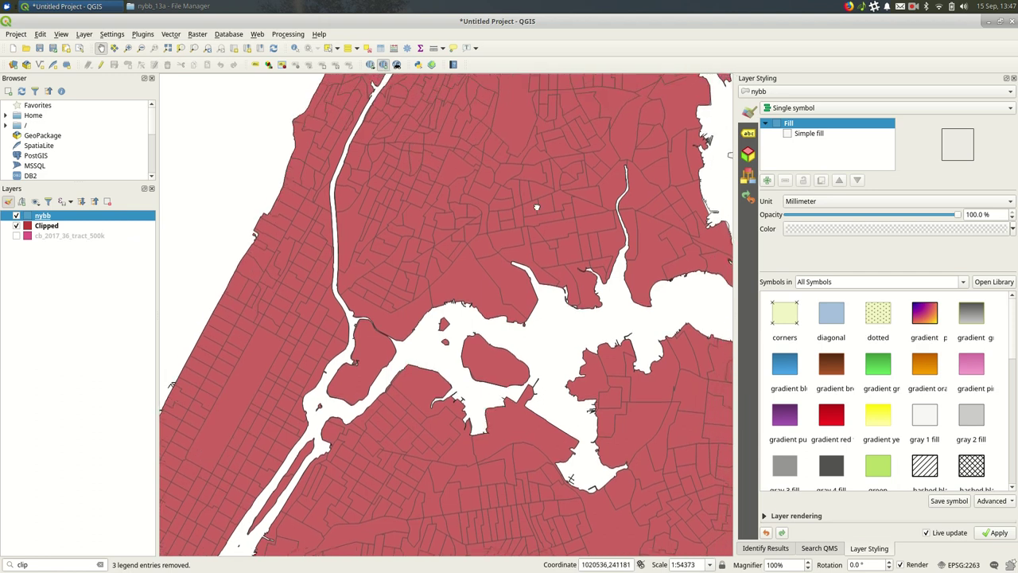
{"action": "left_click_drag", "start_coordinate": [557, 199], "coordinate": [485, 295]}
{"action": "left_click_drag", "start_coordinate": [522, 131], "coordinate": [416, 257]}
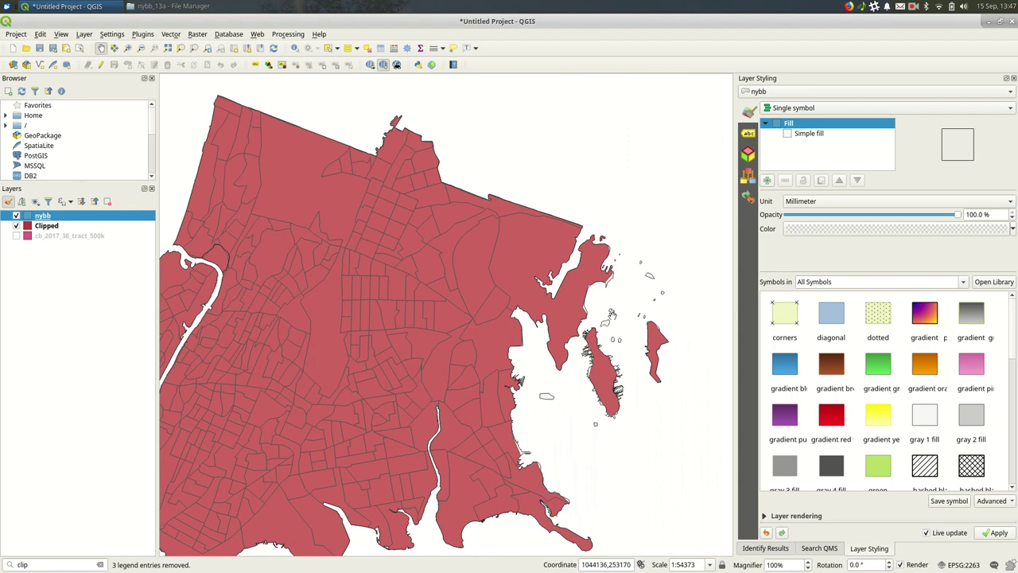
{"action": "left_click_drag", "start_coordinate": [612, 315], "coordinate": [624, 222]}
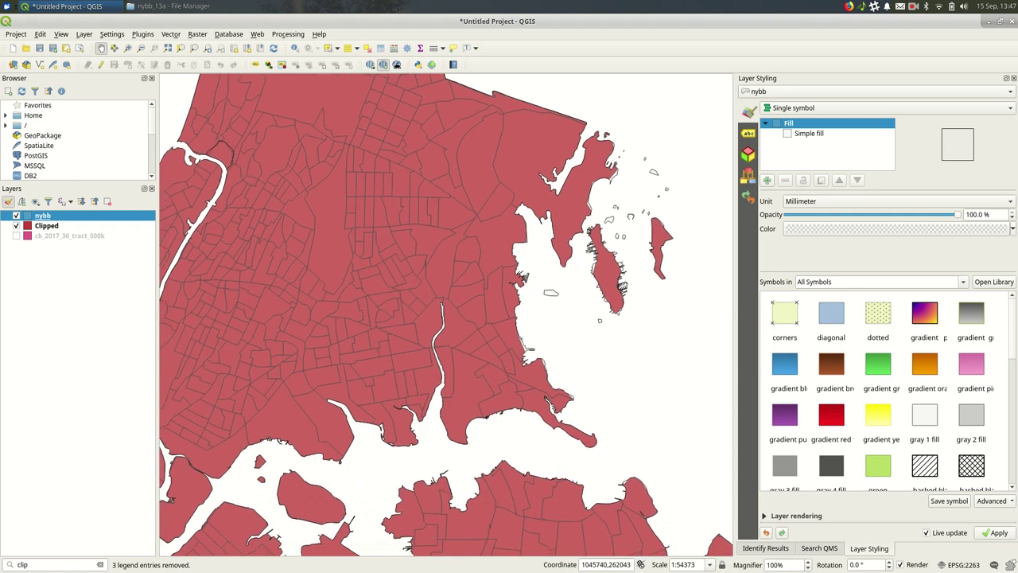
{"action": "left_click_drag", "start_coordinate": [432, 457], "coordinate": [391, 485]}
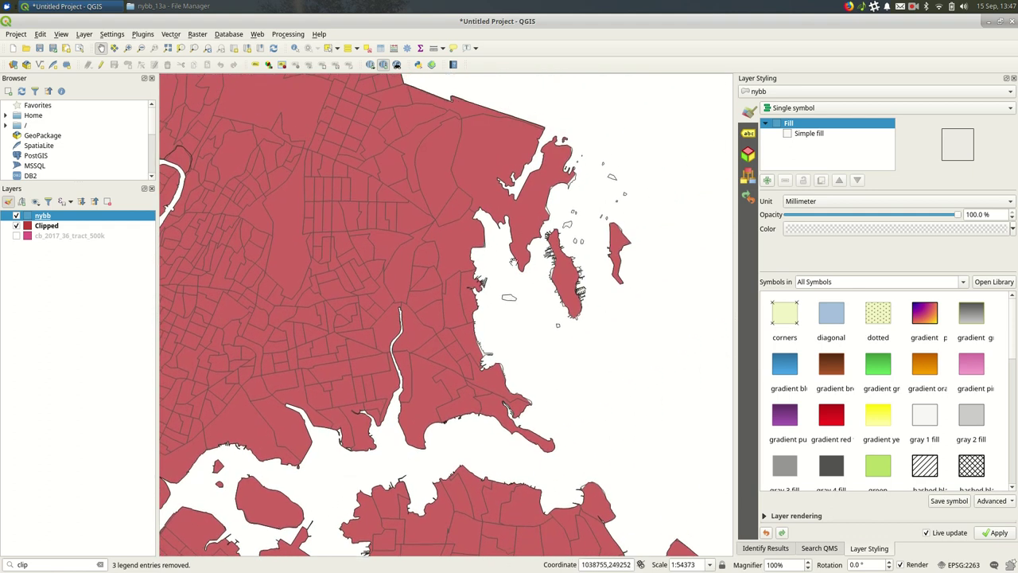
Step: Toggle nybb on and off against the Clipped tracts, ending with nybb shown over Manhattan
{"action": "left_click", "coordinate": [15, 217]}
{"action": "left_click", "coordinate": [16, 216]}
{"action": "left_click", "coordinate": [16, 217]}
{"action": "left_click", "coordinate": [16, 216]}
{"action": "left_click", "coordinate": [16, 217]}
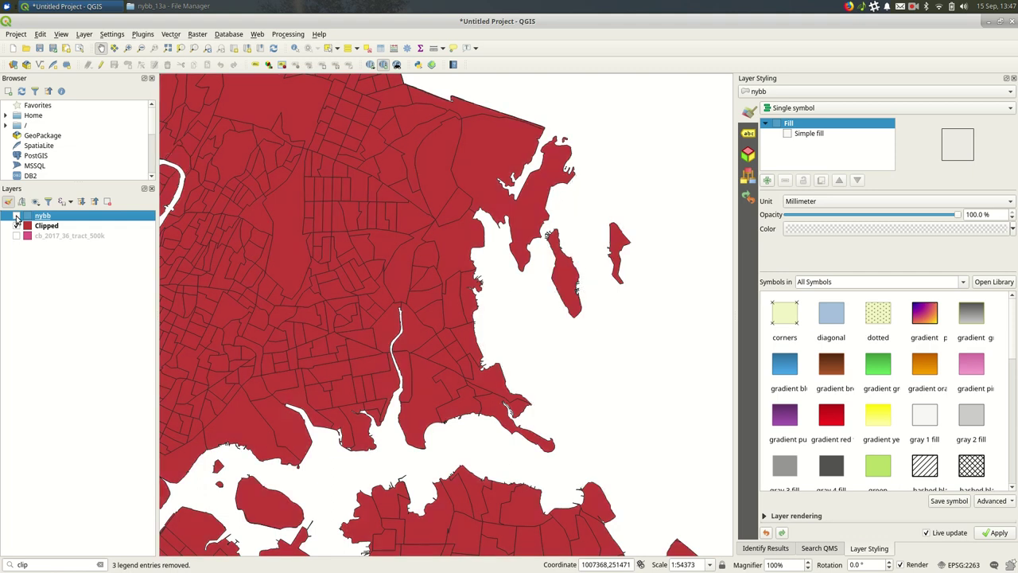
{"action": "left_click", "coordinate": [16, 216]}
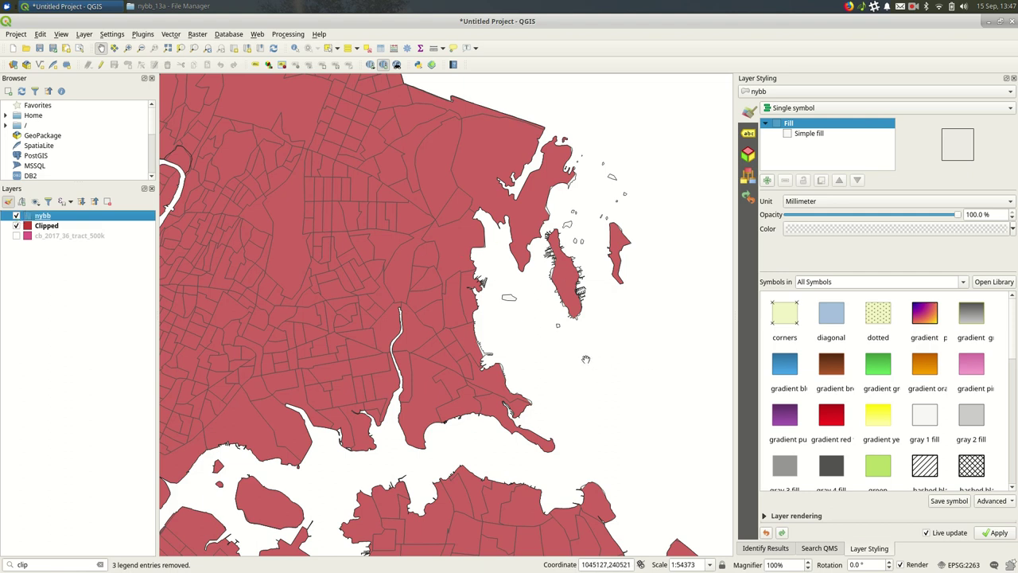
{"action": "left_click", "coordinate": [16, 216]}
{"action": "left_click_drag", "start_coordinate": [537, 335], "coordinate": [577, 319]}
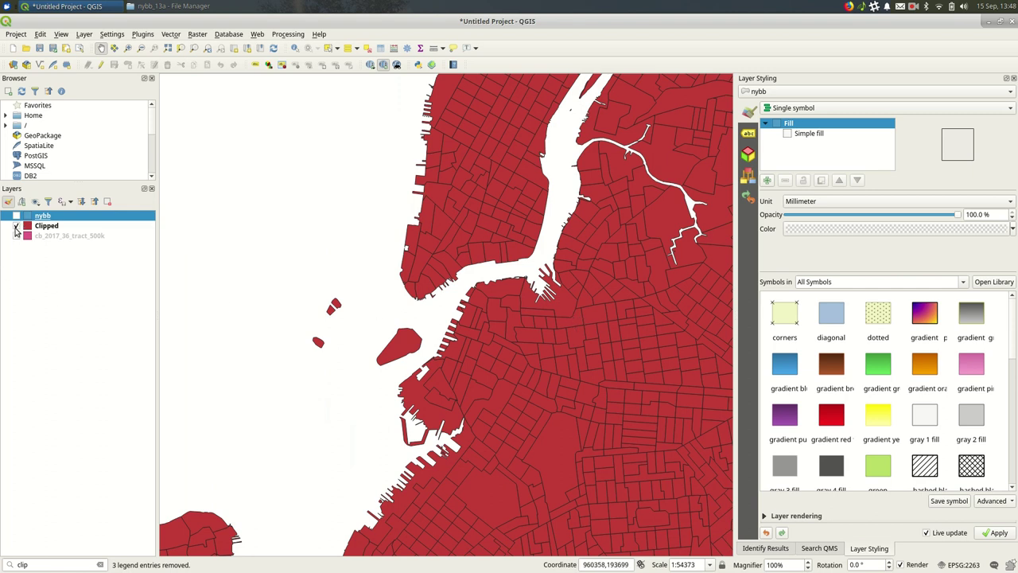
{"action": "left_click", "coordinate": [16, 216]}
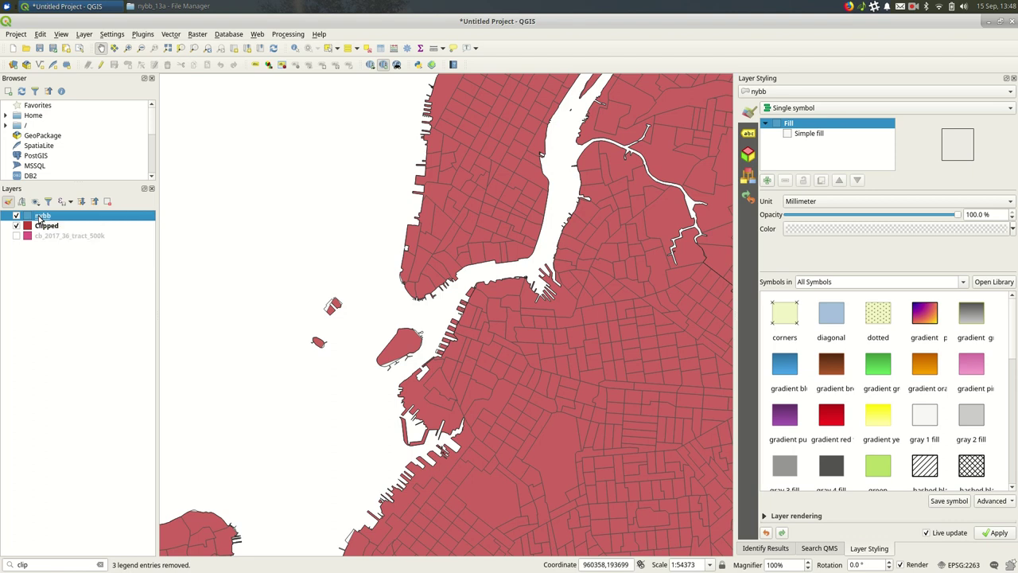
Step: Check the CRS of nybb and cb_2017_36_tract_500k in Layer Properties, re-showing the tract layer
{"action": "double_click", "coordinate": [42, 216]}
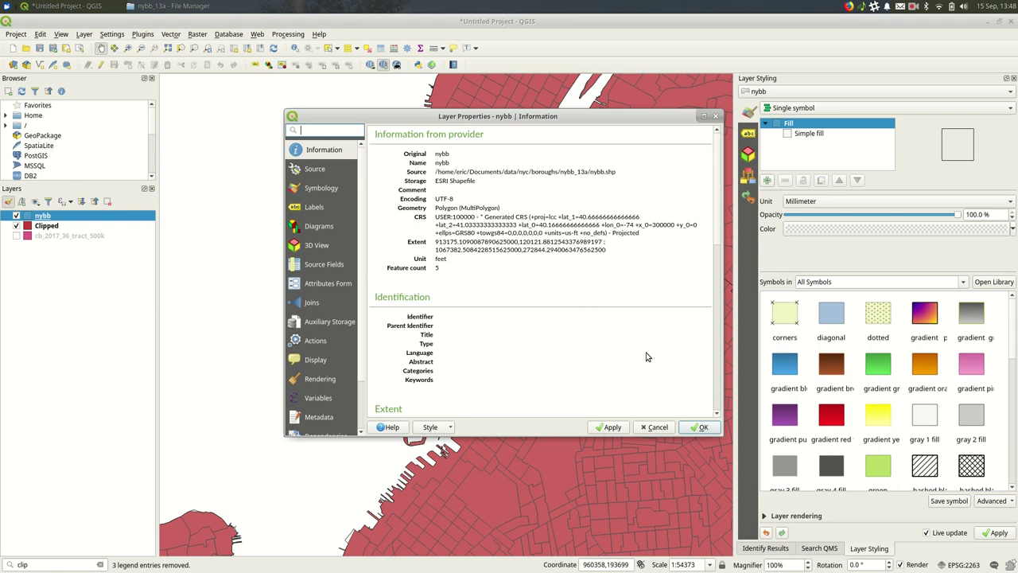
{"action": "left_click", "coordinate": [671, 427]}
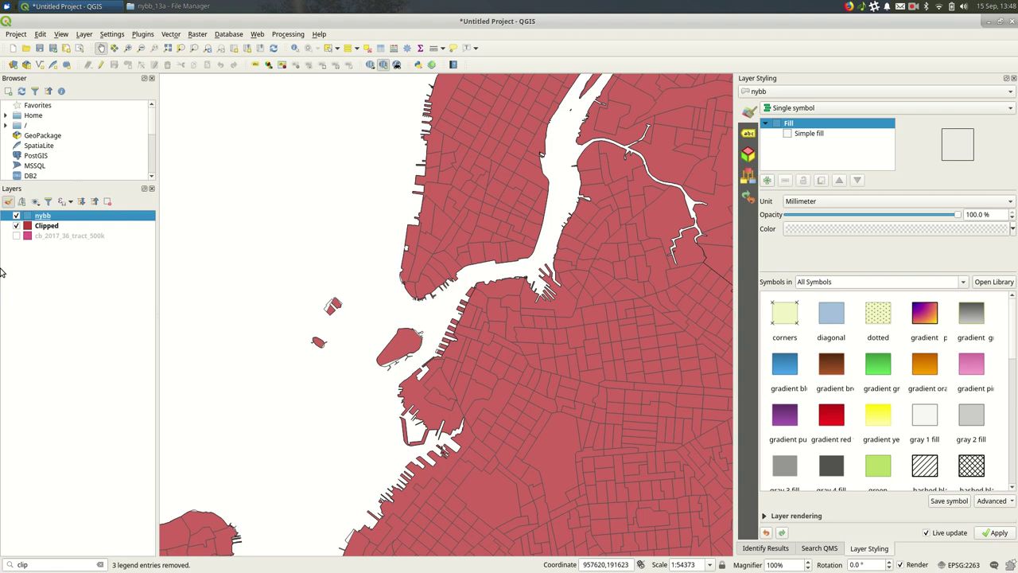
{"action": "left_click", "coordinate": [16, 236]}
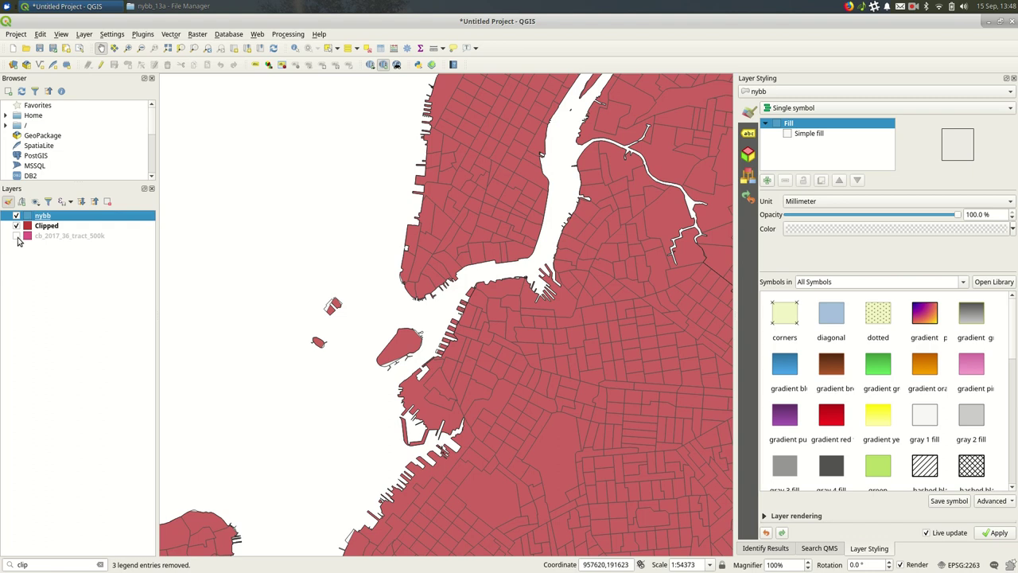
{"action": "double_click", "coordinate": [89, 236]}
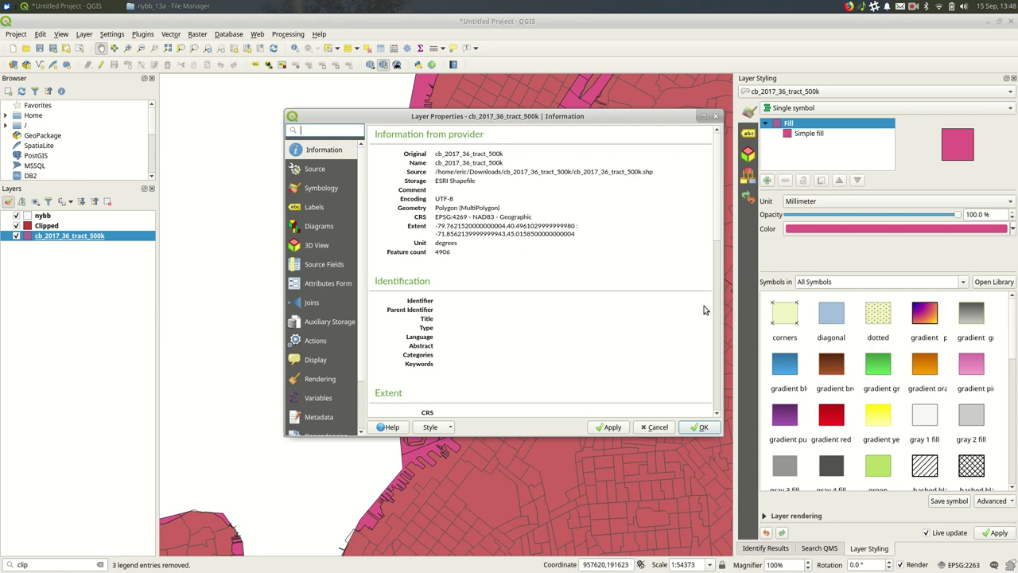
{"action": "left_click_drag", "start_coordinate": [531, 217], "coordinate": [466, 226]}
{"action": "left_click", "coordinate": [466, 227]}
{"action": "left_click", "coordinate": [653, 427]}
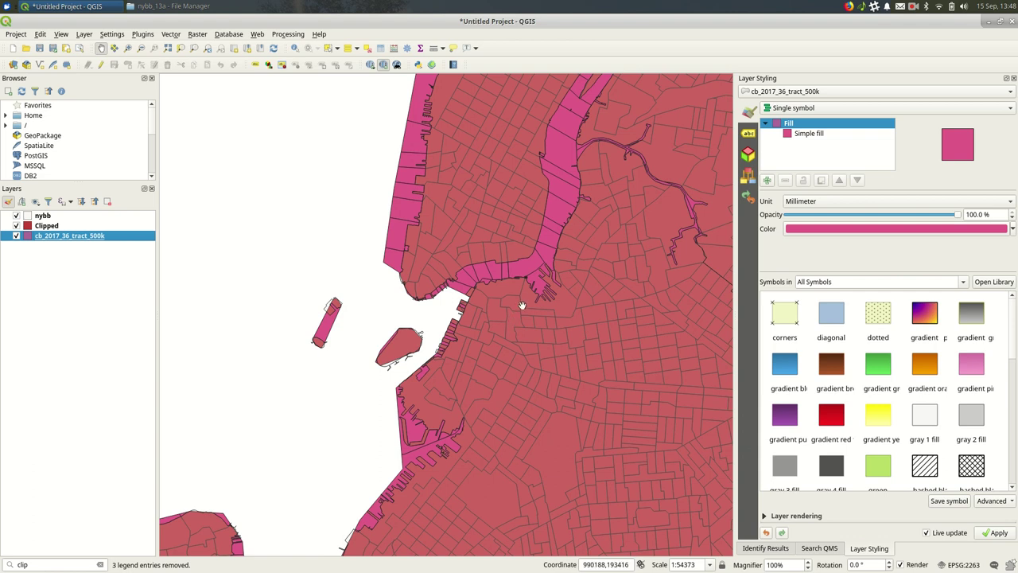
{"action": "scroll", "coordinate": [521, 297], "scroll_direction": "down", "scroll_amount": 2}
{"action": "left_click_drag", "start_coordinate": [523, 296], "coordinate": [443, 307]}
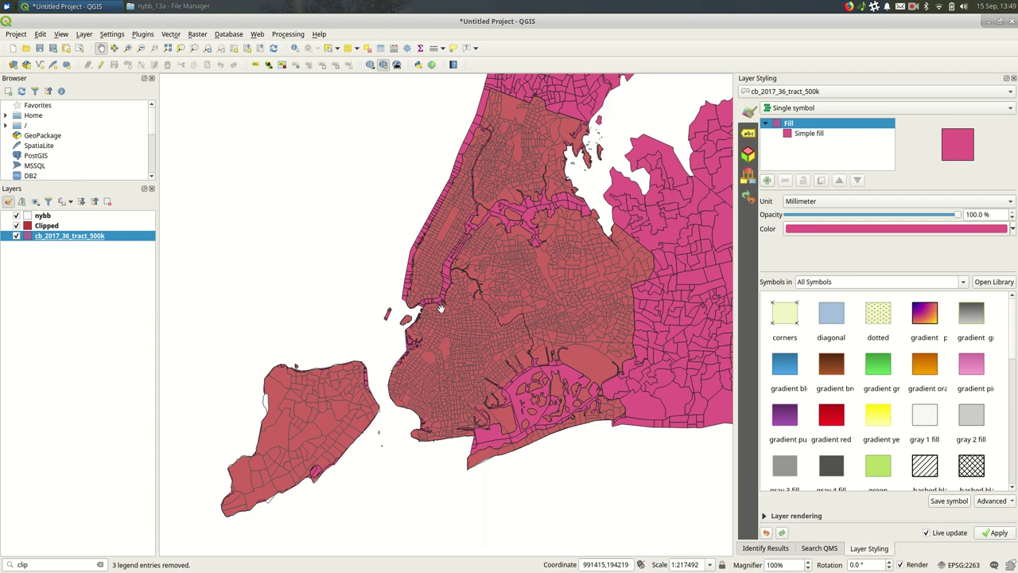
{"action": "right_click", "coordinate": [45, 237]}
{"action": "mouse_move", "coordinate": [127, 441]}
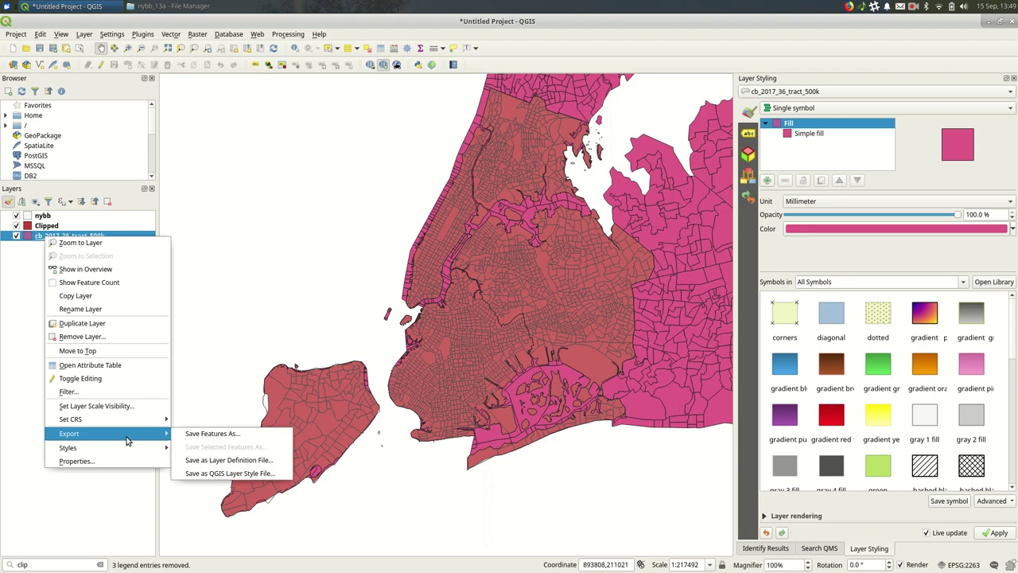
{"action": "left_click", "coordinate": [236, 441]}
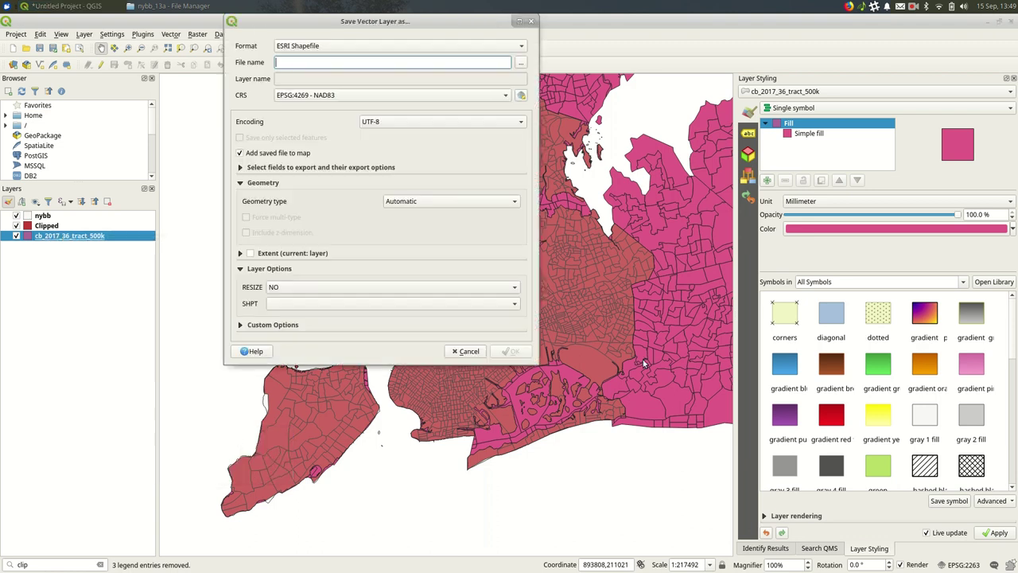
{"action": "left_click", "coordinate": [390, 94]}
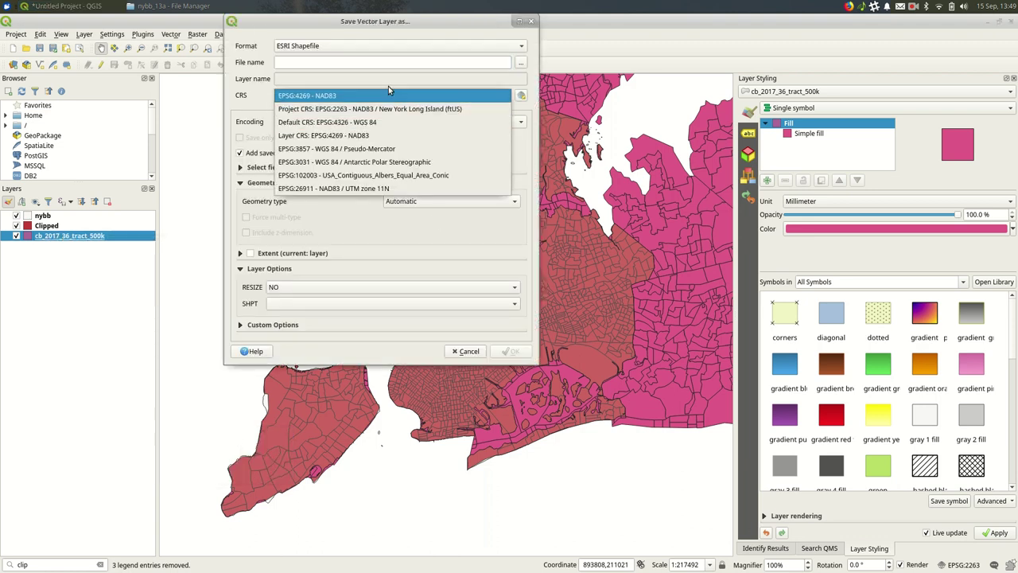
{"action": "key", "text": "Escape"}
{"action": "key", "text": "Escape"}
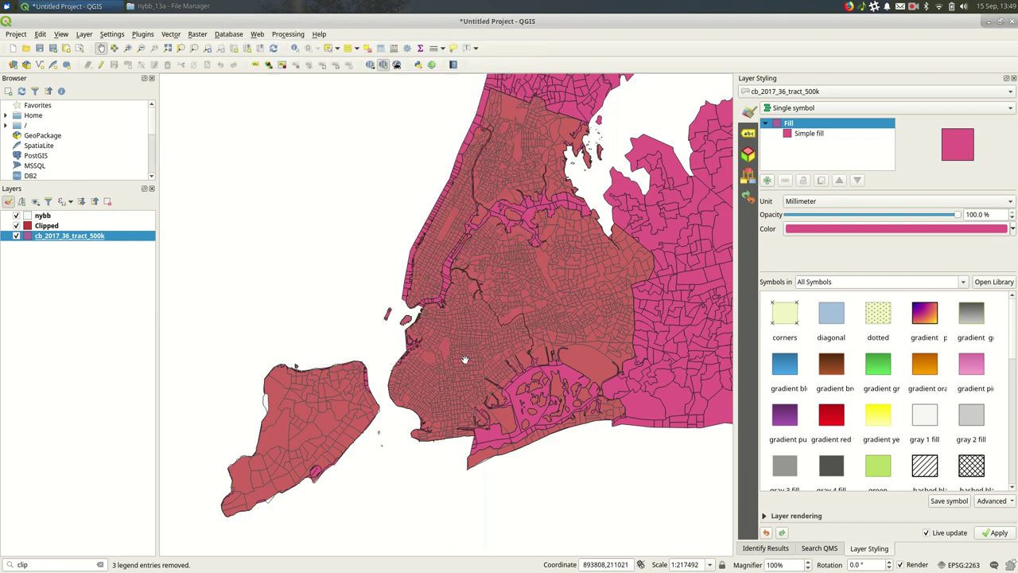